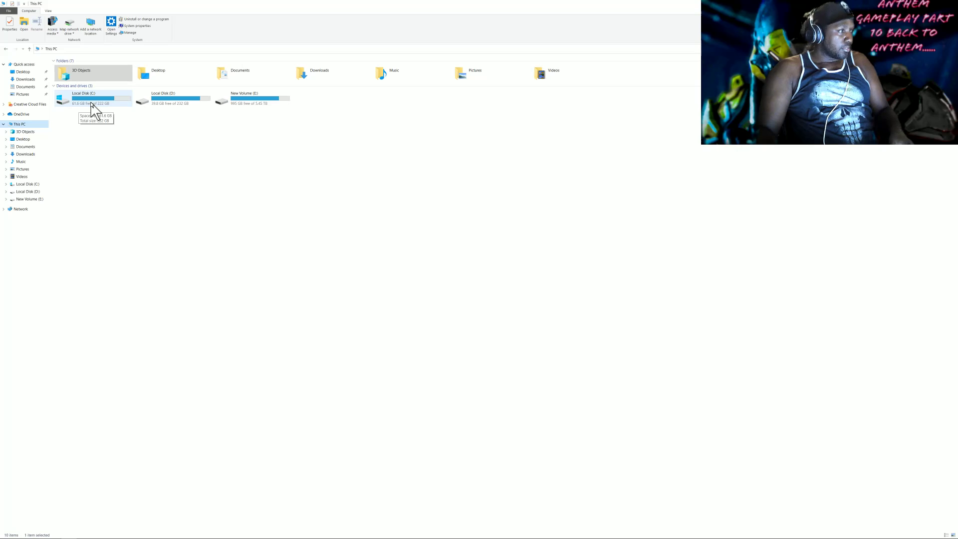
{"action": "left_click", "coordinate": [94, 102]}
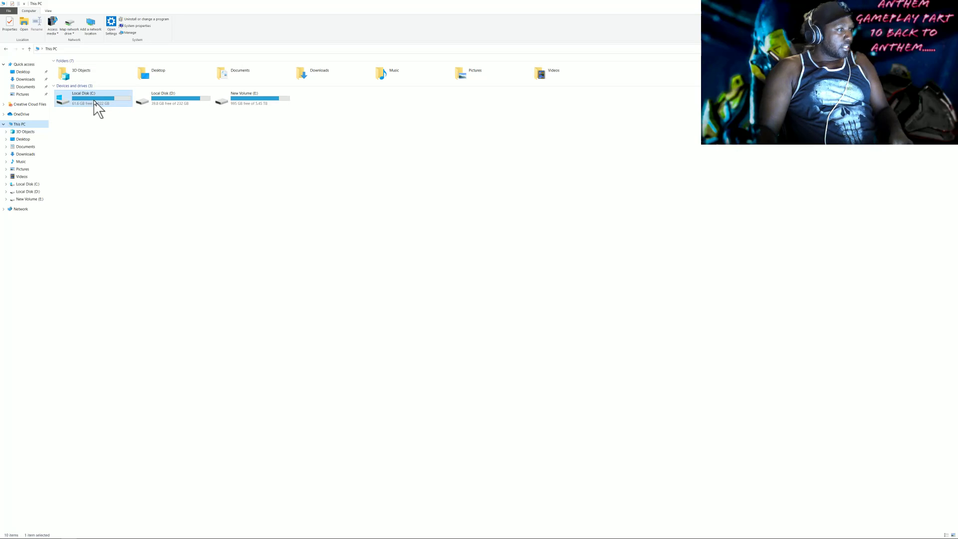
{"action": "right_click", "coordinate": [95, 102]}
{"action": "left_click", "coordinate": [113, 229]}
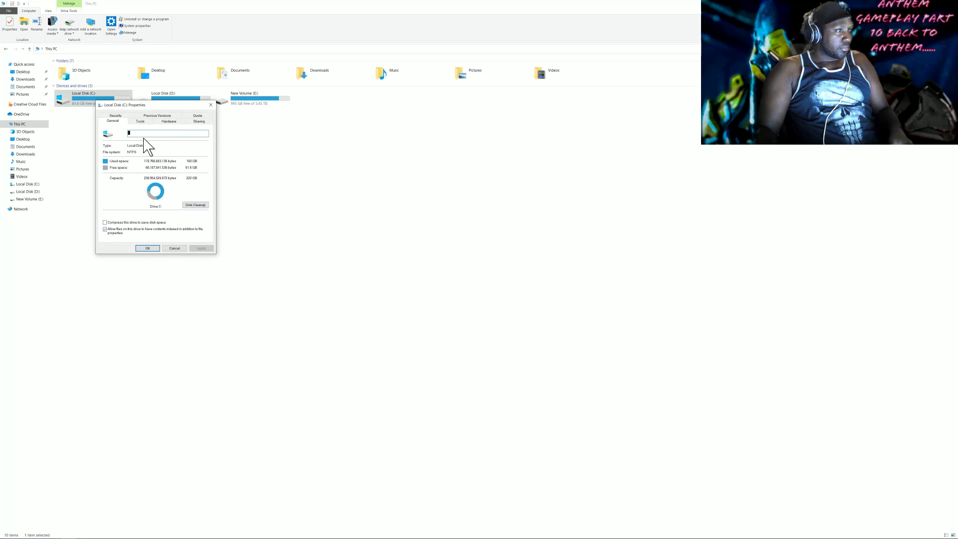
{"action": "left_click", "coordinate": [199, 205]}
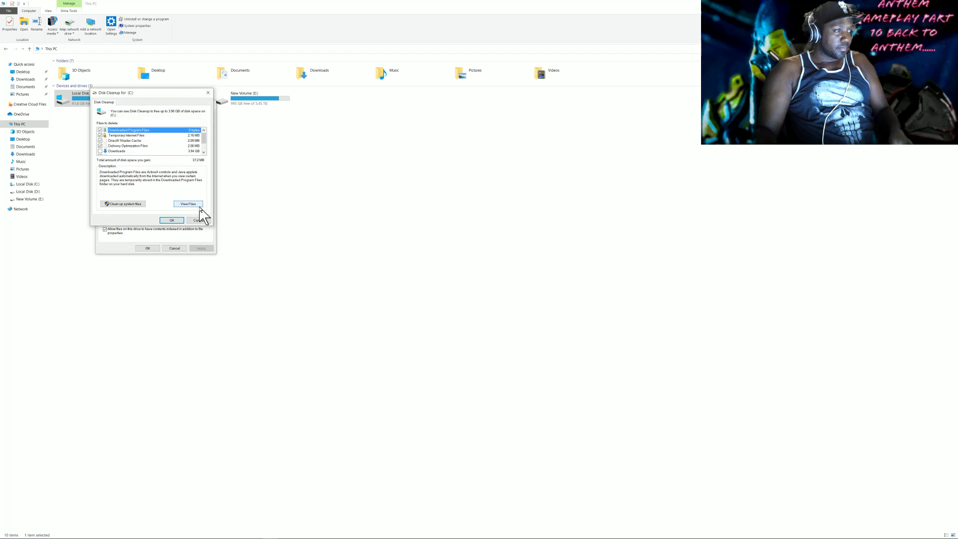
{"action": "left_click_drag", "start_coordinate": [163, 98], "coordinate": [357, 168]}
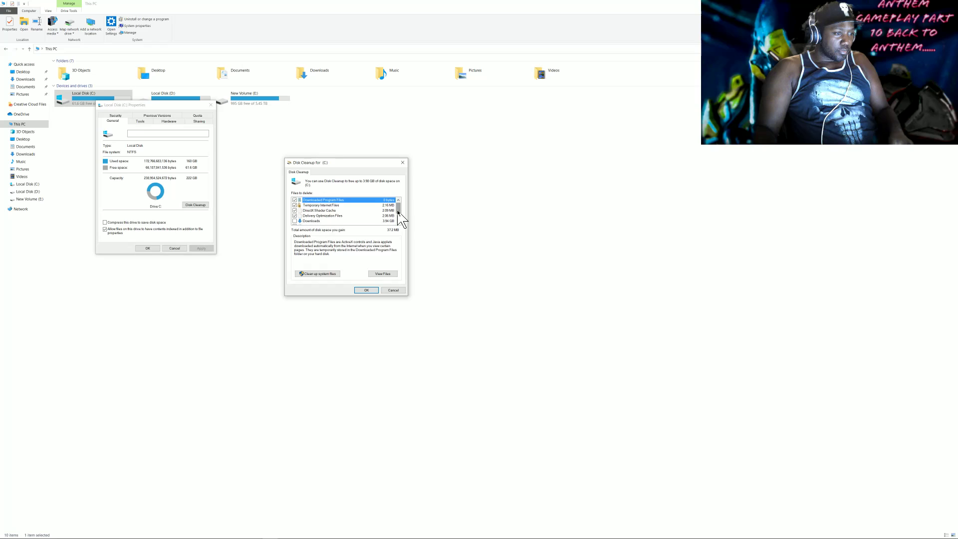
{"action": "mouse_move", "coordinate": [398, 210]}
{"action": "left_mouse_down"}
{"action": "mouse_move", "coordinate": [398, 220]}
{"action": "mouse_move", "coordinate": [403, 204]}
{"action": "left_mouse_up"}
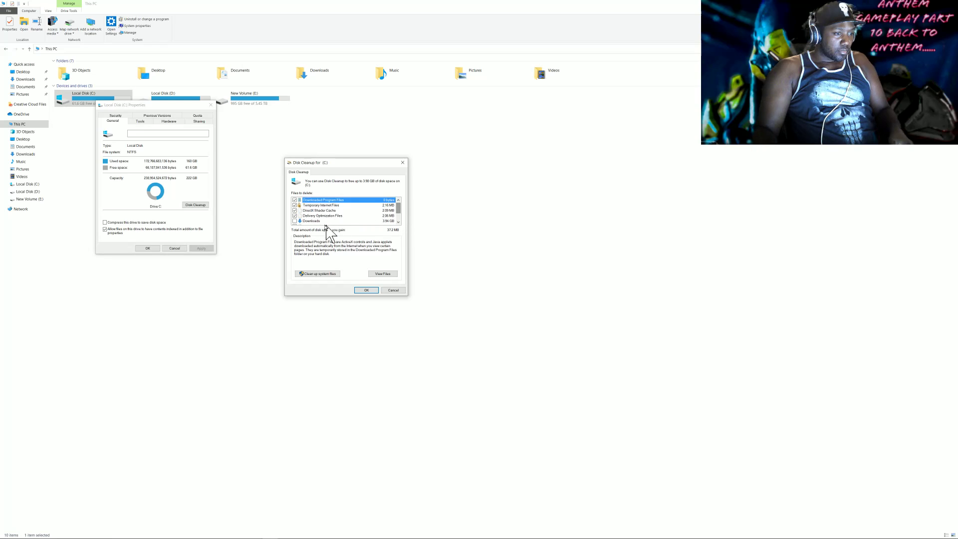
{"action": "left_click_drag", "start_coordinate": [398, 214], "coordinate": [397, 233]}
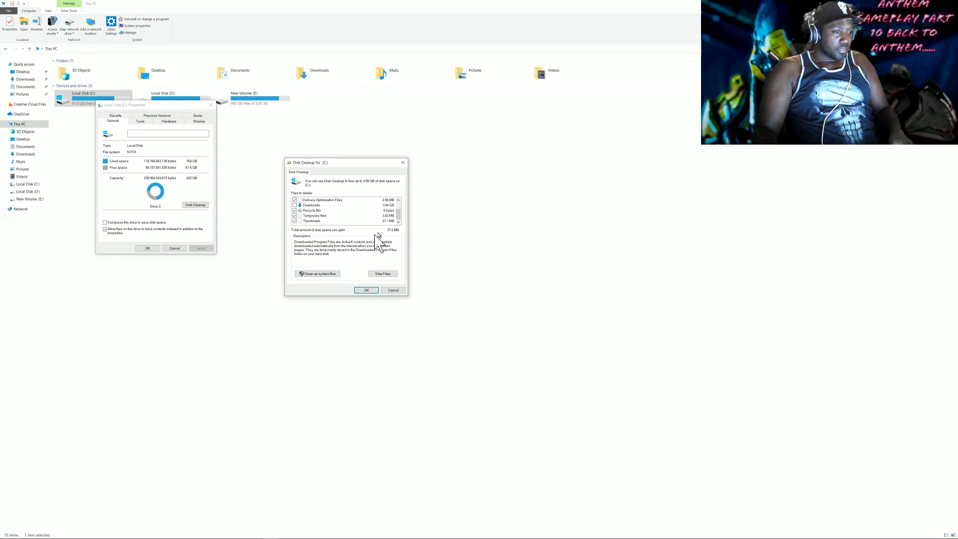
{"action": "left_click", "coordinate": [384, 290]}
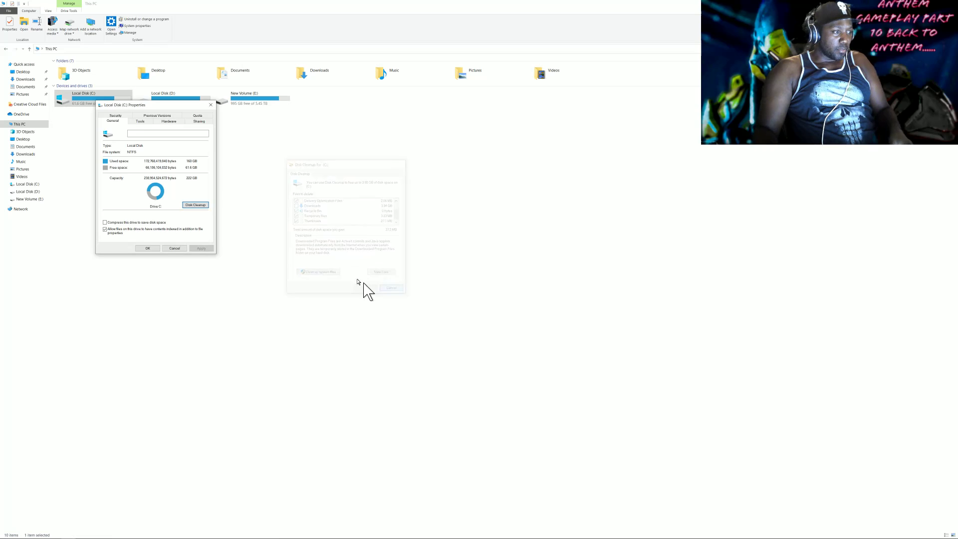
{"action": "left_click", "coordinate": [177, 249]}
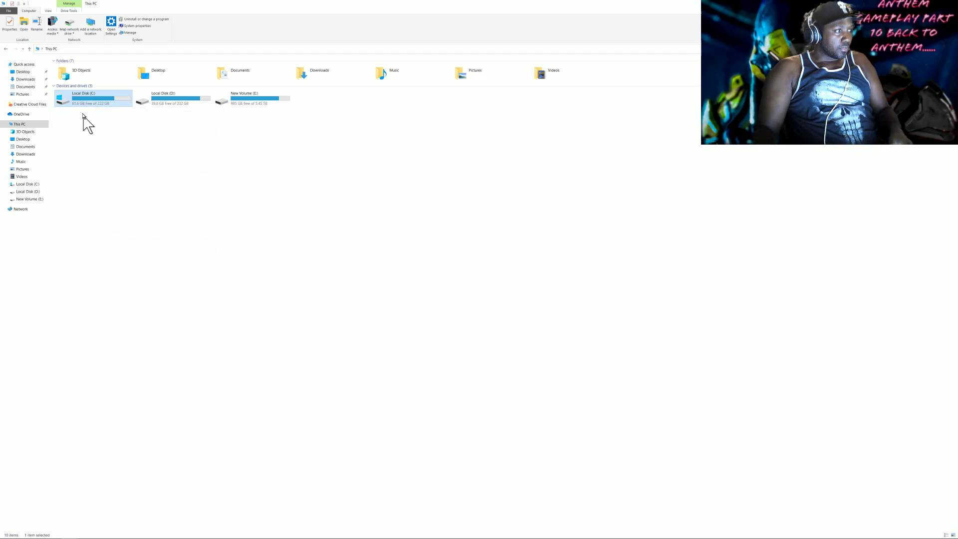
- Start Disk Cleanup from the properties of Local Disk (C:) and extend its scan to the system files
{"action": "right_click", "coordinate": [91, 99]}
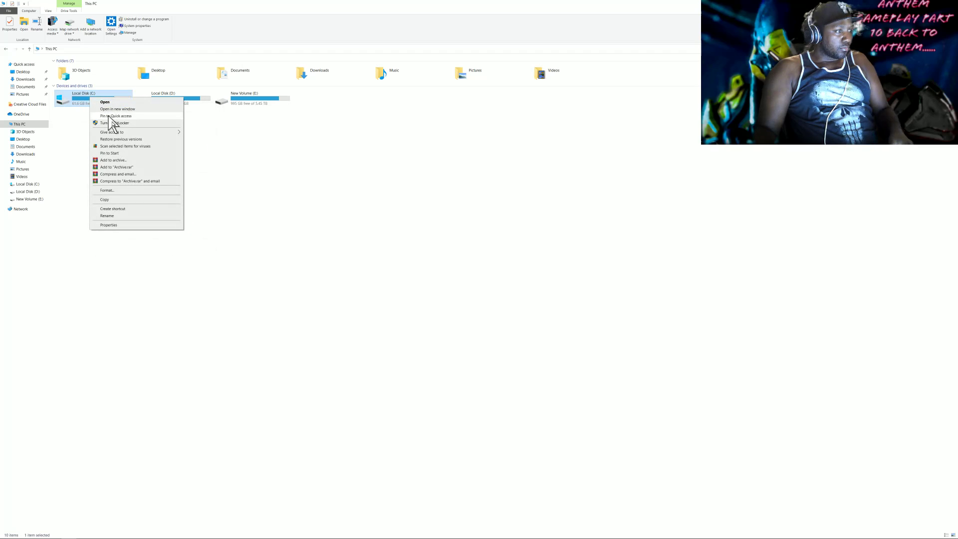
{"action": "left_click", "coordinate": [133, 226]}
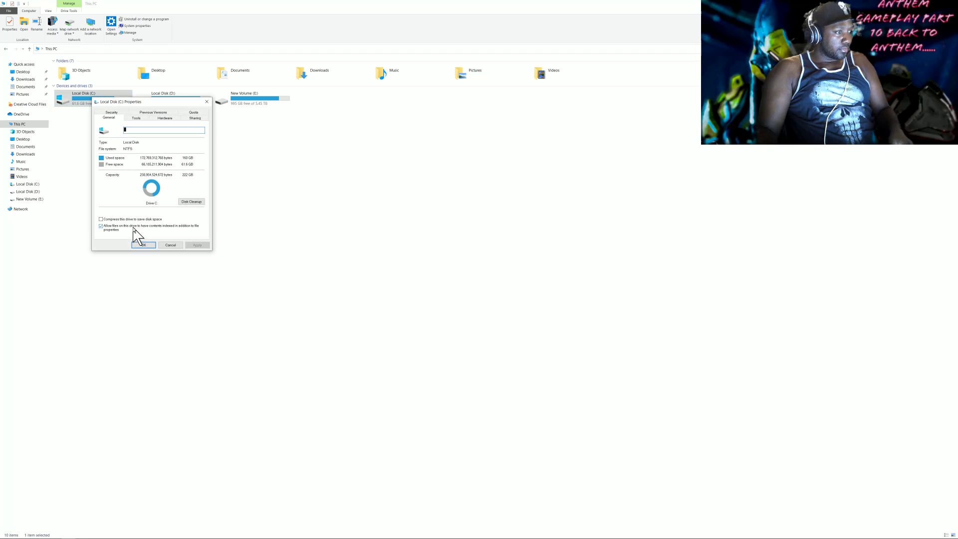
{"action": "left_click", "coordinate": [192, 202]}
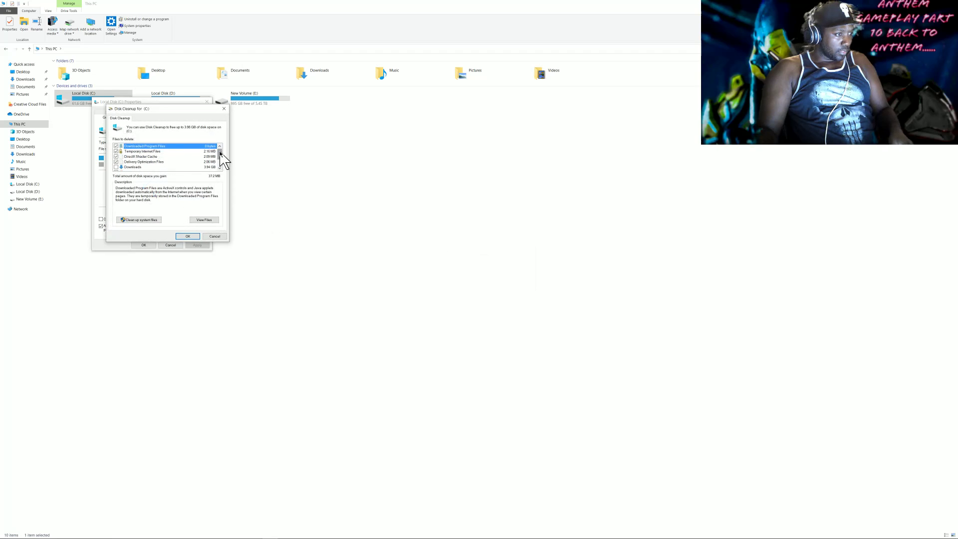
{"action": "left_click_drag", "start_coordinate": [220, 153], "coordinate": [220, 156]}
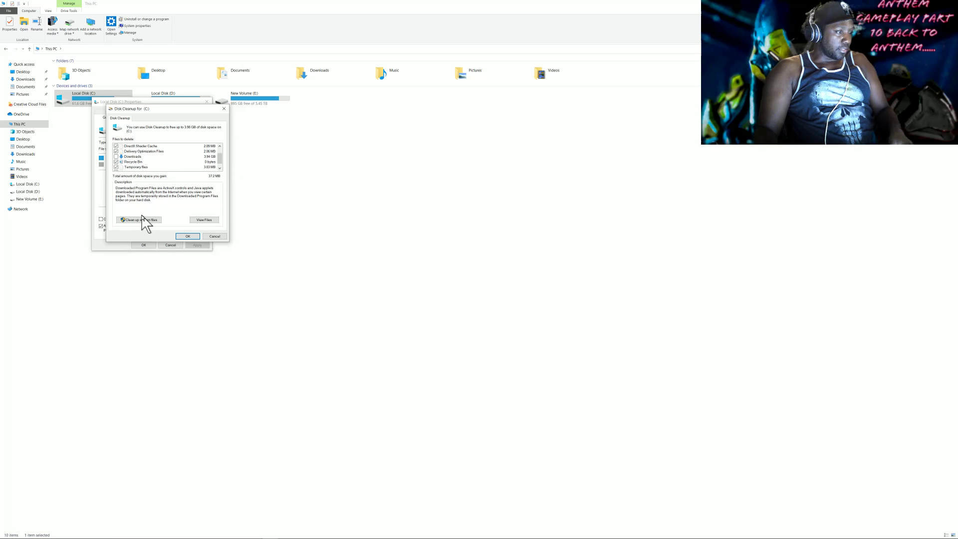
{"action": "left_click", "coordinate": [143, 223]}
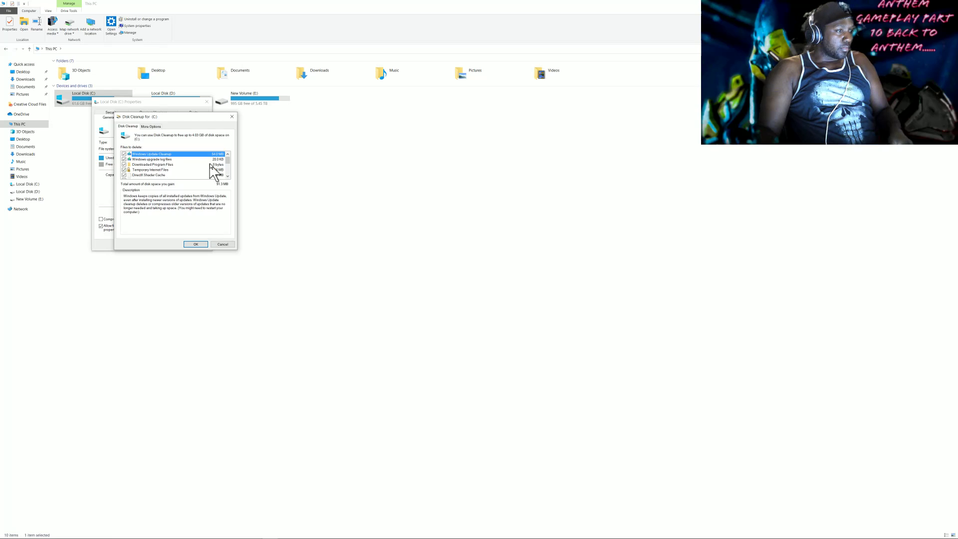
- Review the cleanup categories, permanently delete the preselected files on the C: drive, and close the drive's properties
{"action": "left_click", "coordinate": [228, 178]}
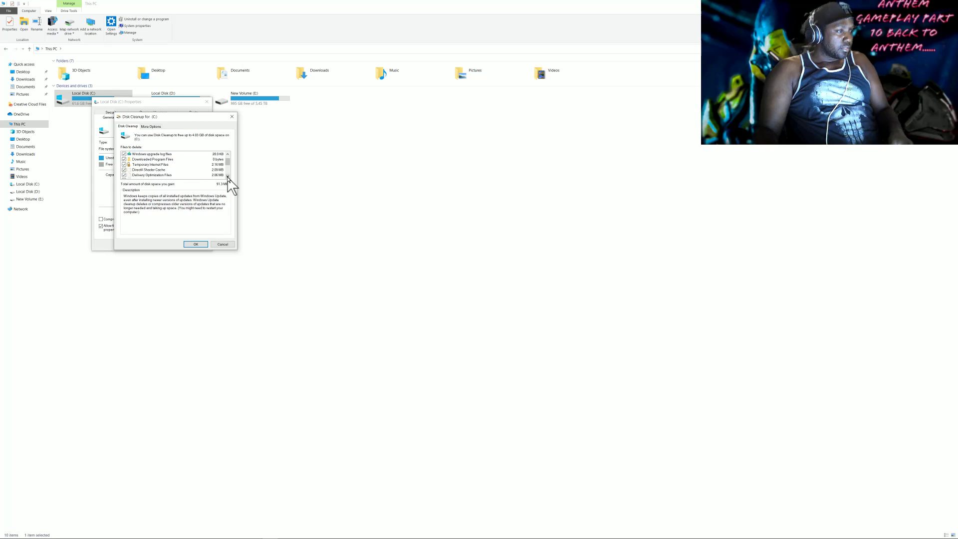
{"action": "left_click", "coordinate": [228, 178]}
{"action": "left_click", "coordinate": [228, 178]}
{"action": "left_click", "coordinate": [228, 178]}
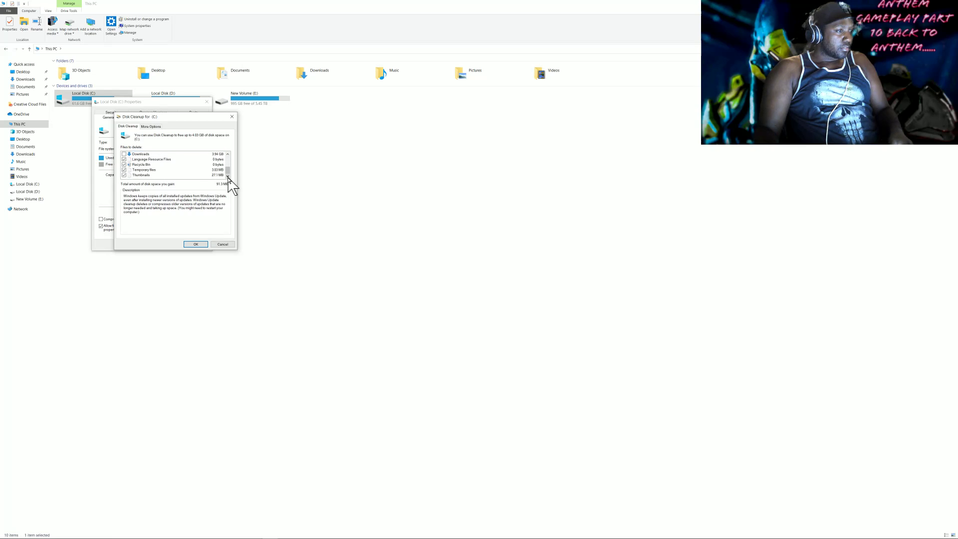
{"action": "left_click", "coordinate": [195, 247]}
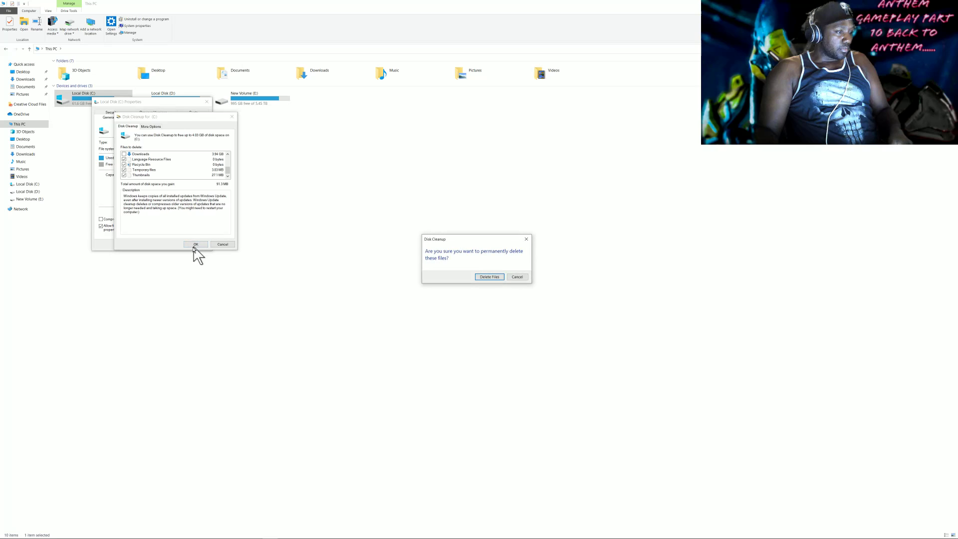
{"action": "left_click", "coordinate": [487, 277]}
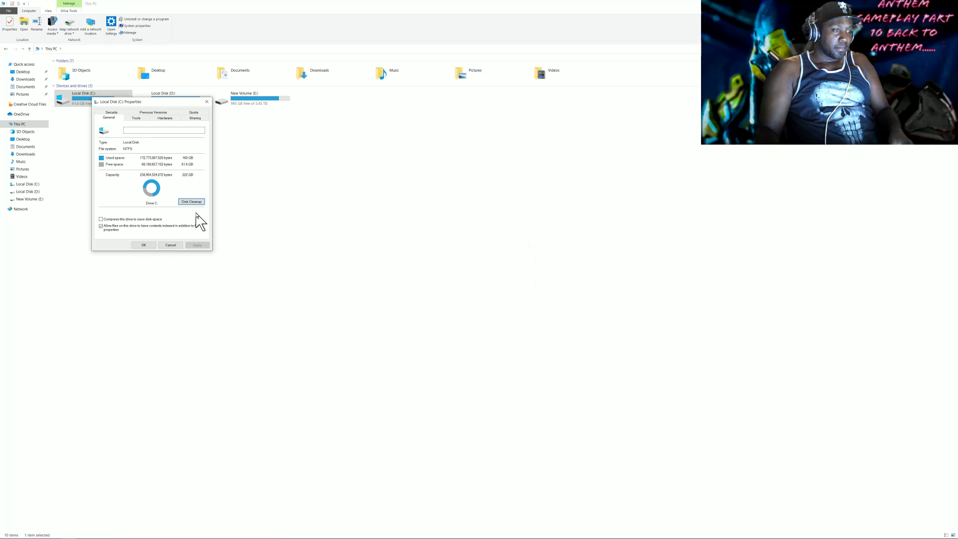
{"action": "left_click", "coordinate": [143, 245]}
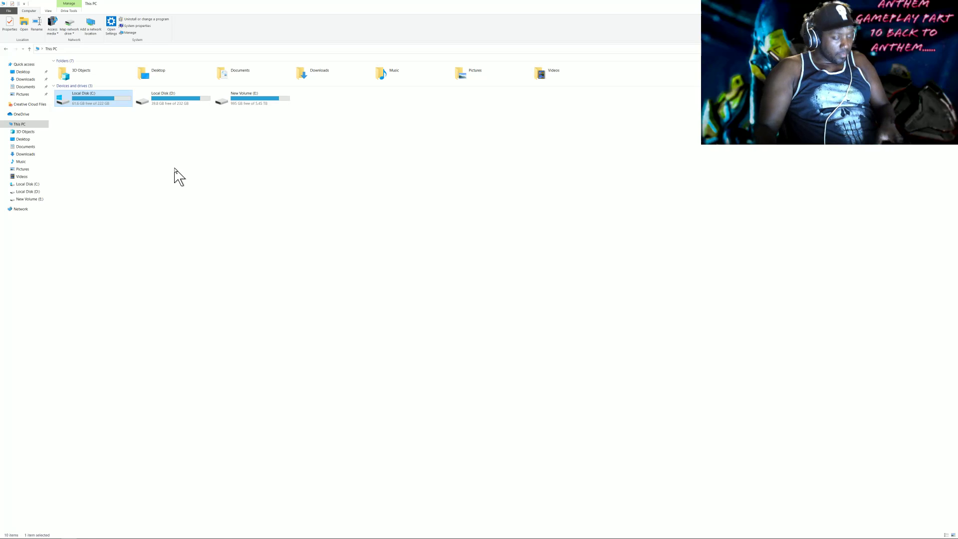
- Open the Windows Temp folder by running temp from the Run dialog
{"action": "key", "text": "super"}
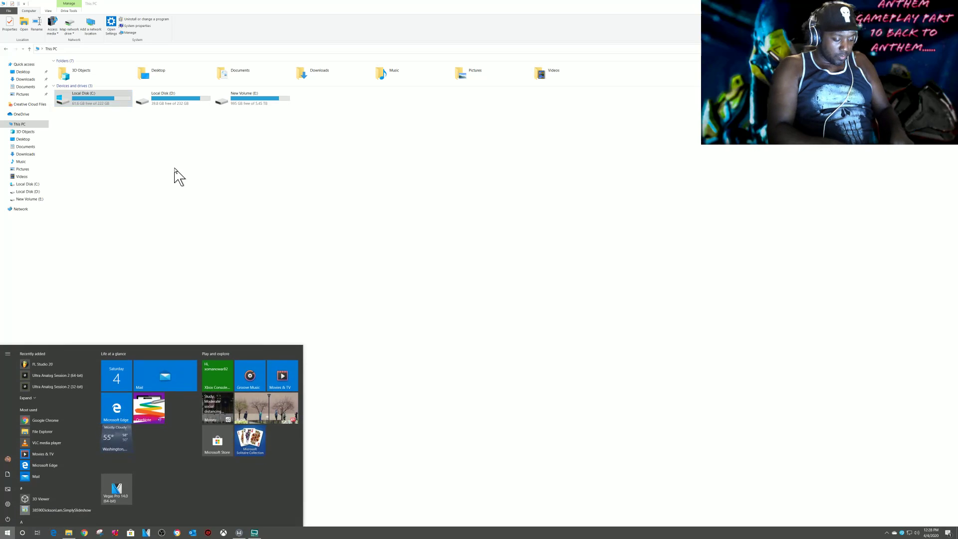
{"action": "key", "text": "super"}
{"action": "key", "text": "super"}
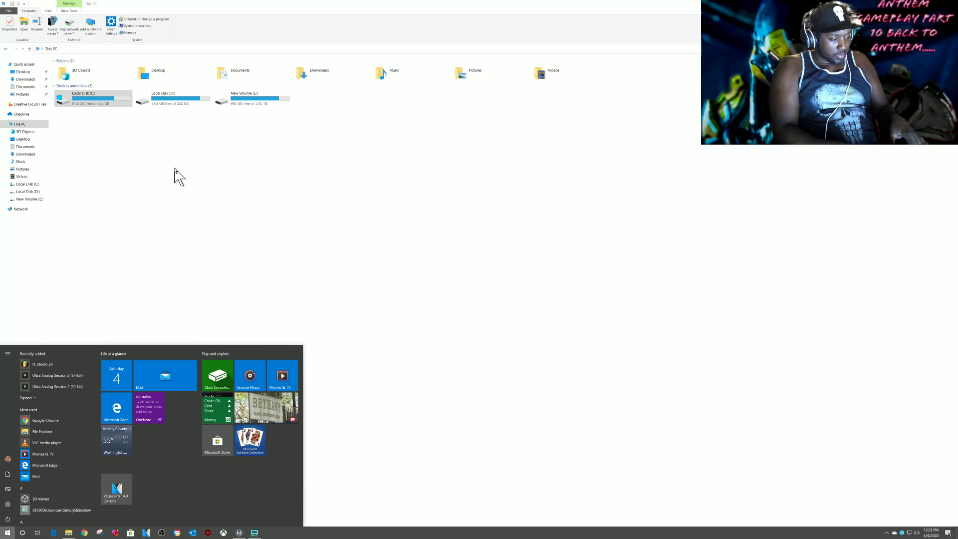
{"action": "key", "text": "Escape"}
{"action": "key", "text": "super"}
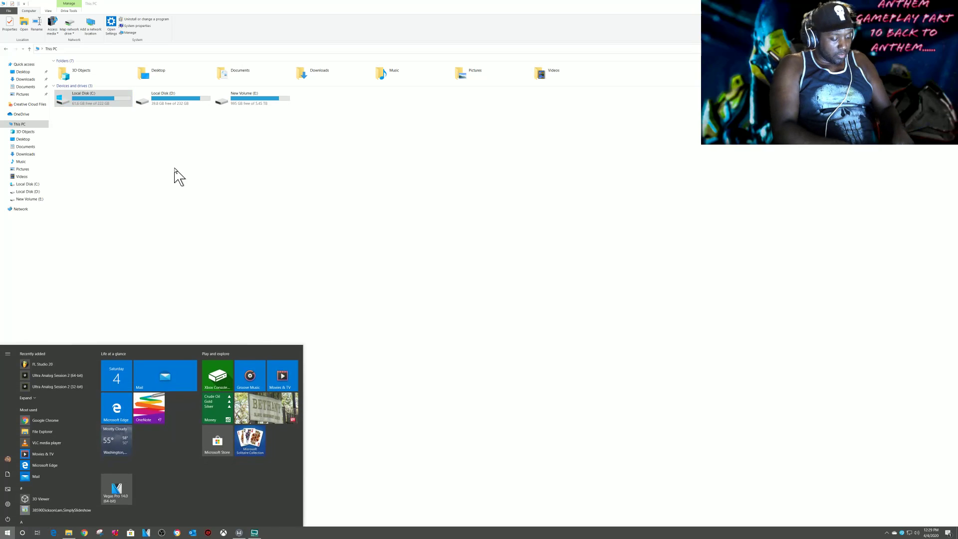
{"action": "type", "text": "aun"}
{"action": "key", "text": "Return"}
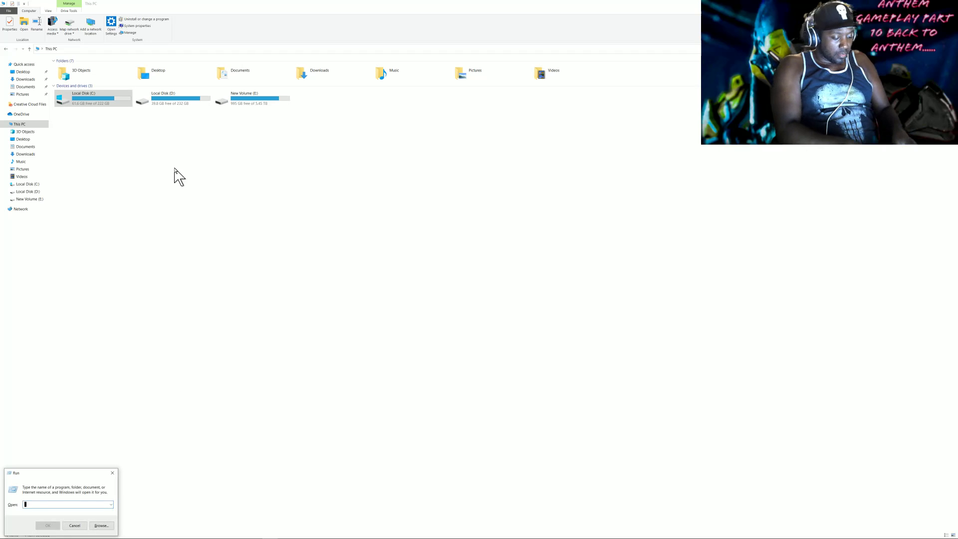
{"action": "type", "text": "tem"}
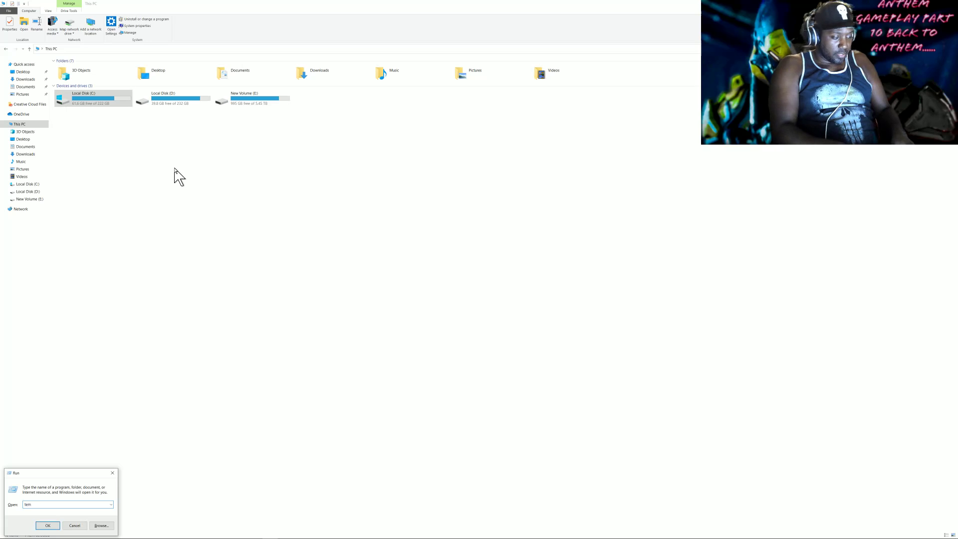
{"action": "type", "text": "p"}
{"action": "key", "text": "Return"}
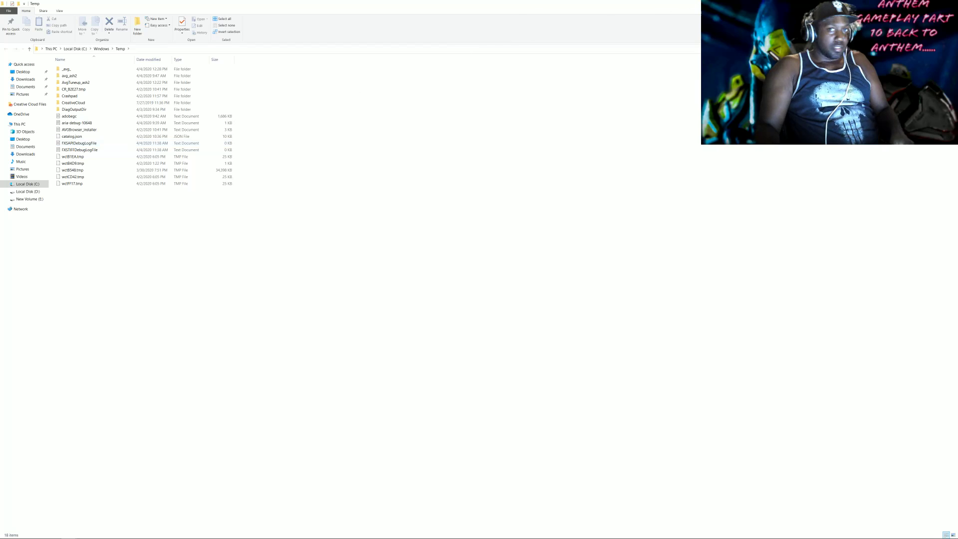
- Return to This PC and browse through Local Disk (C:) and its Windows folder to the Temp folder
{"action": "key", "text": "alt+Up"}
{"action": "key", "text": "alt+Up"}
{"action": "key", "text": "alt+Up"}
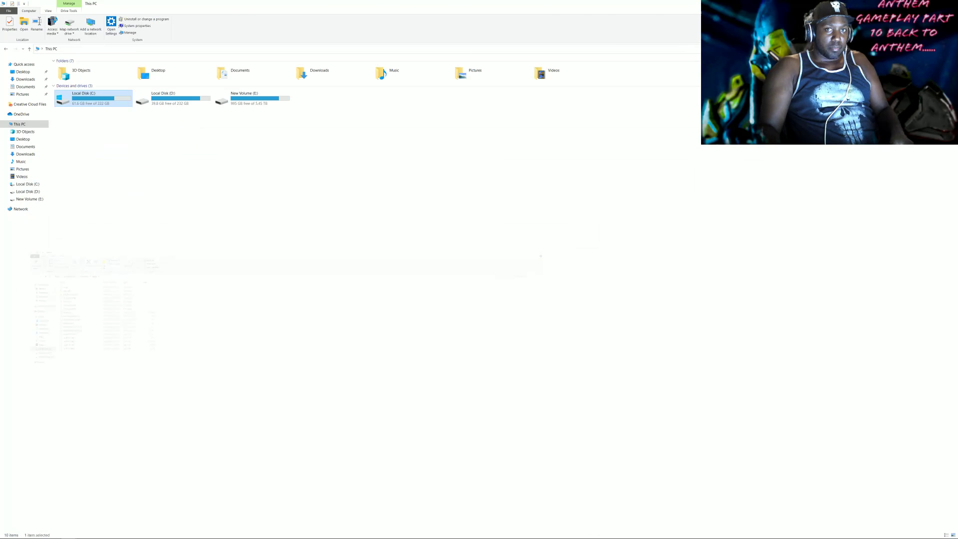
{"action": "double_click", "coordinate": [101, 100]}
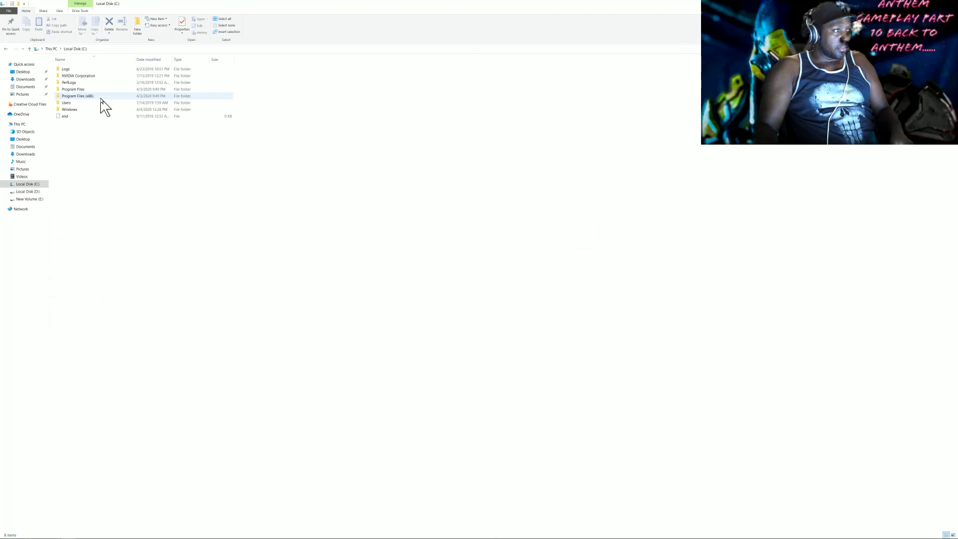
{"action": "left_click", "coordinate": [82, 97]}
{"action": "left_click", "coordinate": [71, 109]}
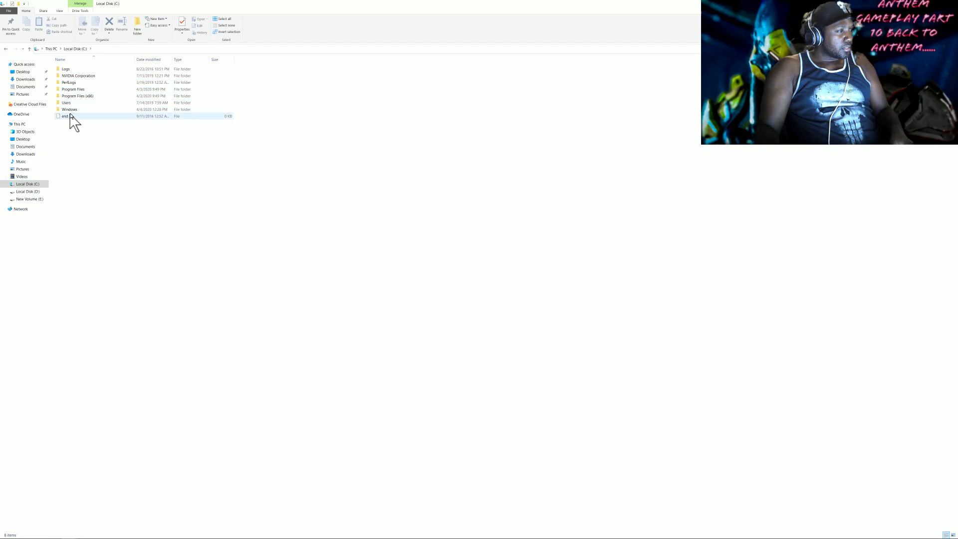
{"action": "double_click", "coordinate": [74, 111]}
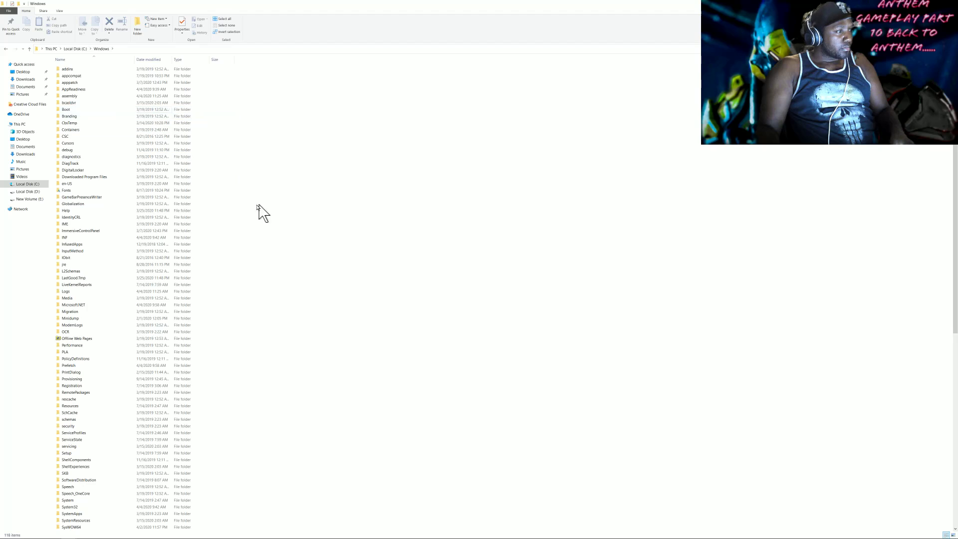
{"action": "scroll", "coordinate": [124, 281], "scroll_direction": "down", "scroll_amount": 6}
{"action": "scroll", "coordinate": [125, 280], "scroll_direction": "down", "scroll_amount": 7}
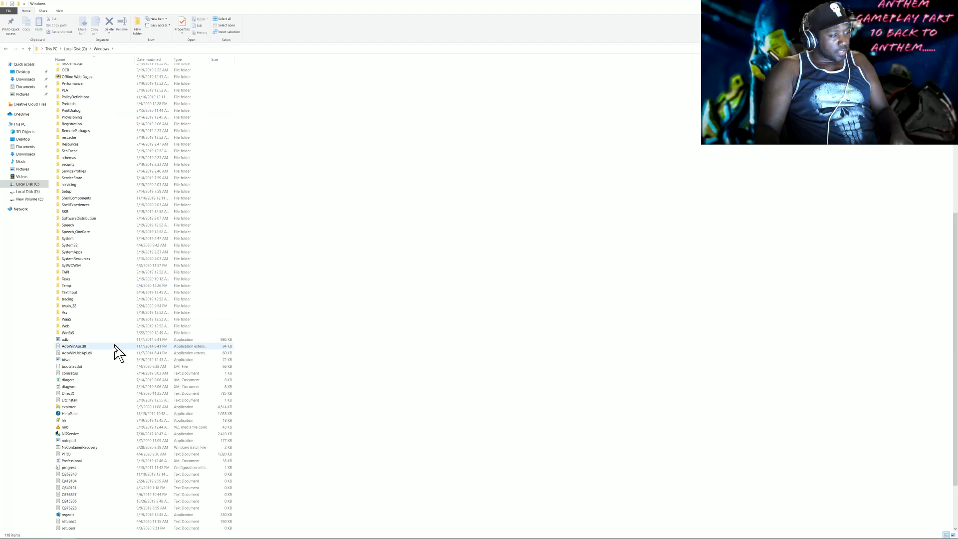
{"action": "double_click", "coordinate": [75, 288]}
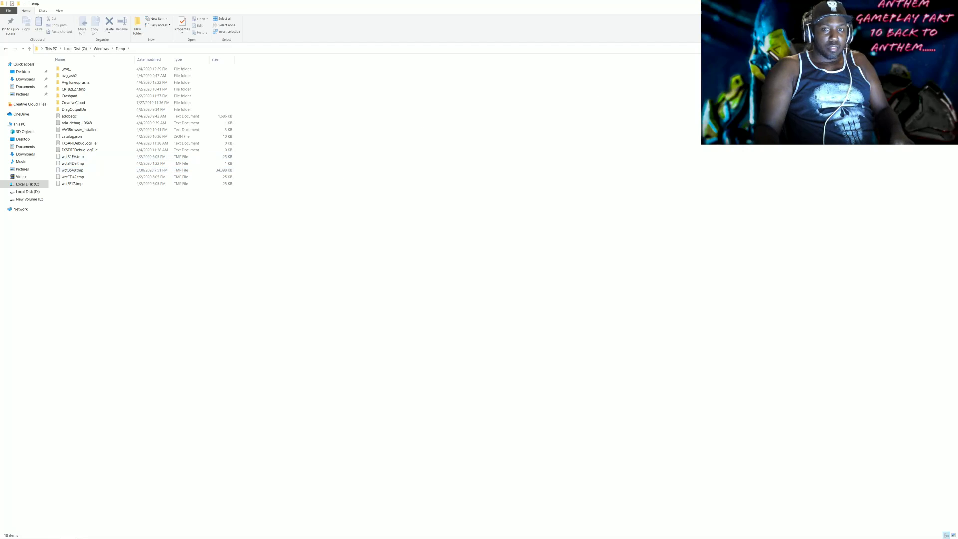
- Delete everything in the Temp folder opened through Run, granting administrator permission and skipping the _avg_ and CreativeCloud folders that are in use
{"action": "key", "text": "super+d"}
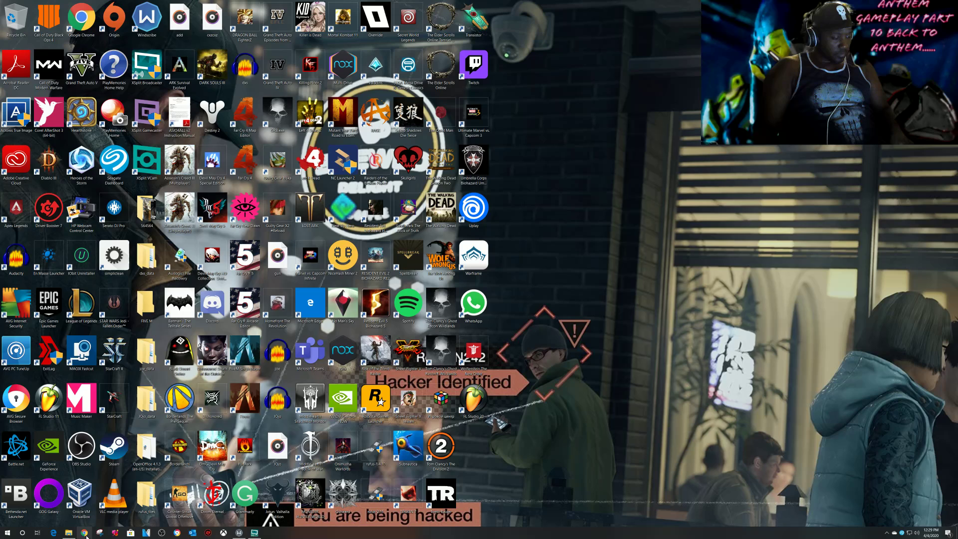
{"action": "left_click", "coordinate": [69, 533]}
{"action": "left_click_drag", "start_coordinate": [228, 315], "coordinate": [62, 69]}
{"action": "key", "text": "Delete"}
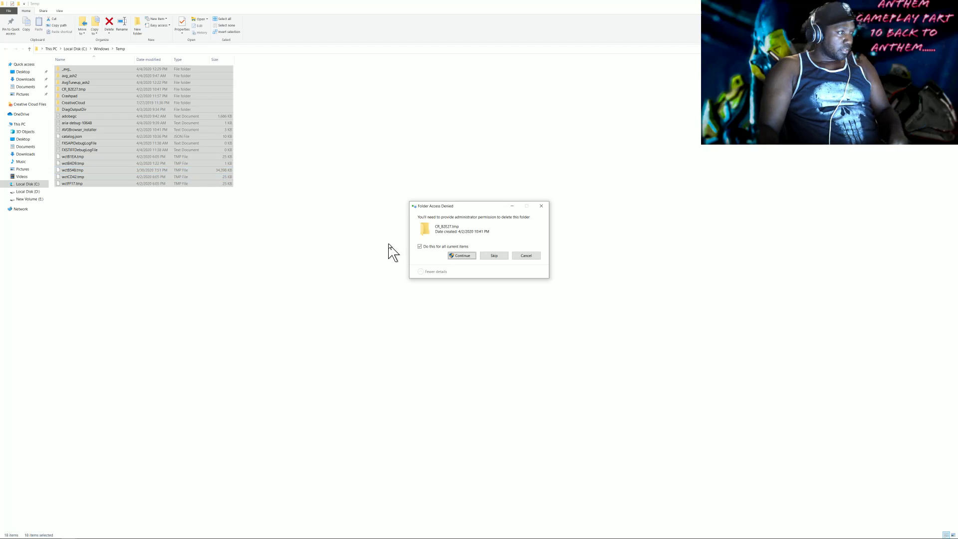
{"action": "left_click", "coordinate": [462, 256]}
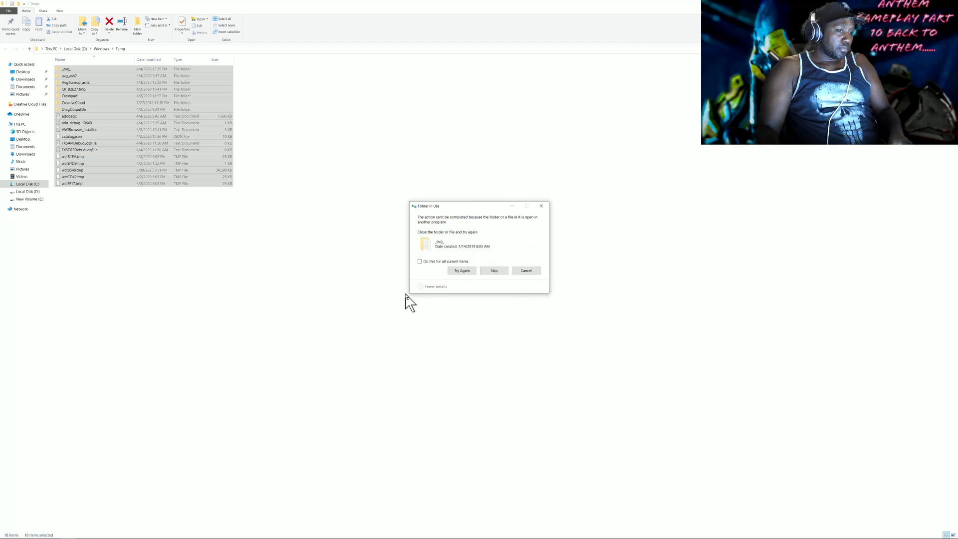
{"action": "left_click", "coordinate": [494, 271]}
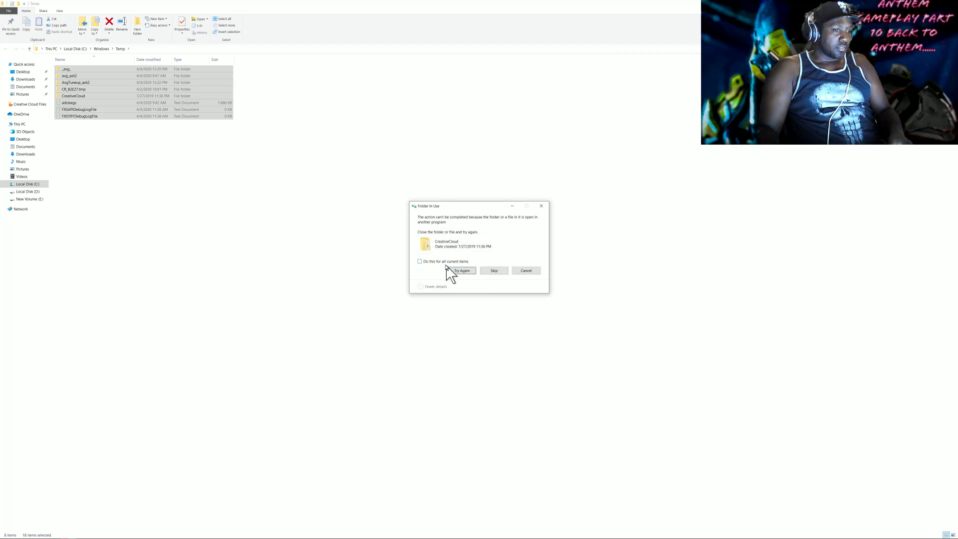
{"action": "left_click", "coordinate": [496, 272]}
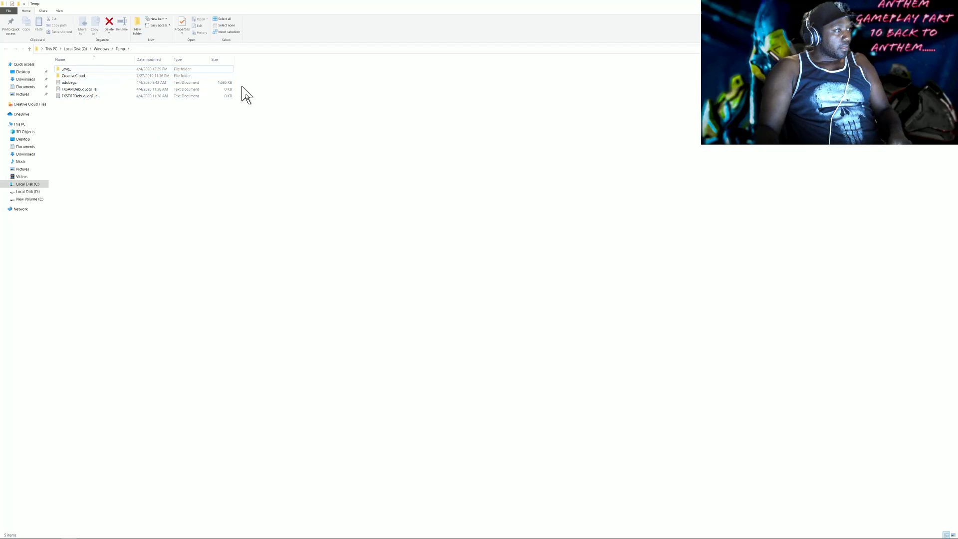
- Open the user's AppData Local Temp folder by running %temp% from the Run dialog, and select everything in it
{"action": "key", "text": "super"}
{"action": "type", "text": "run"}
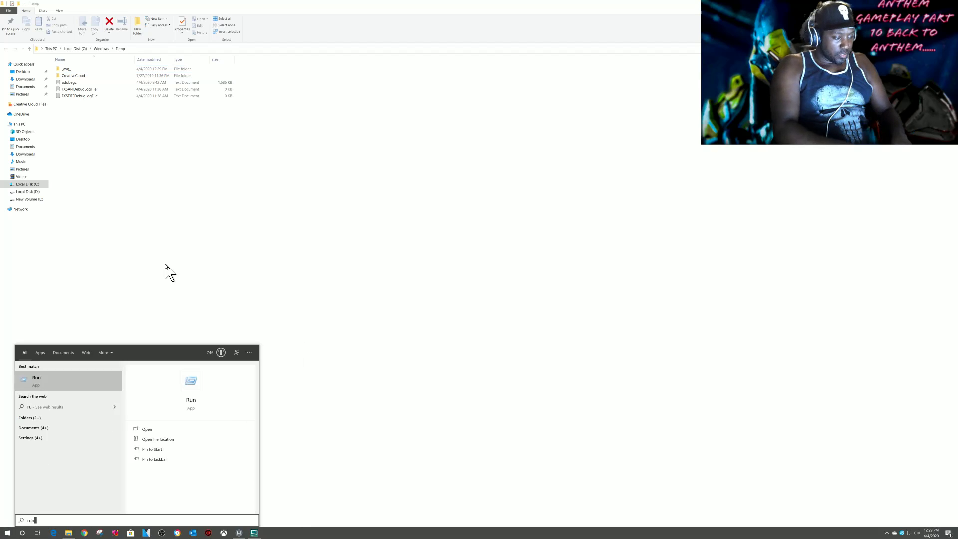
{"action": "type", "text": "\\"}
{"action": "key", "text": "Return"}
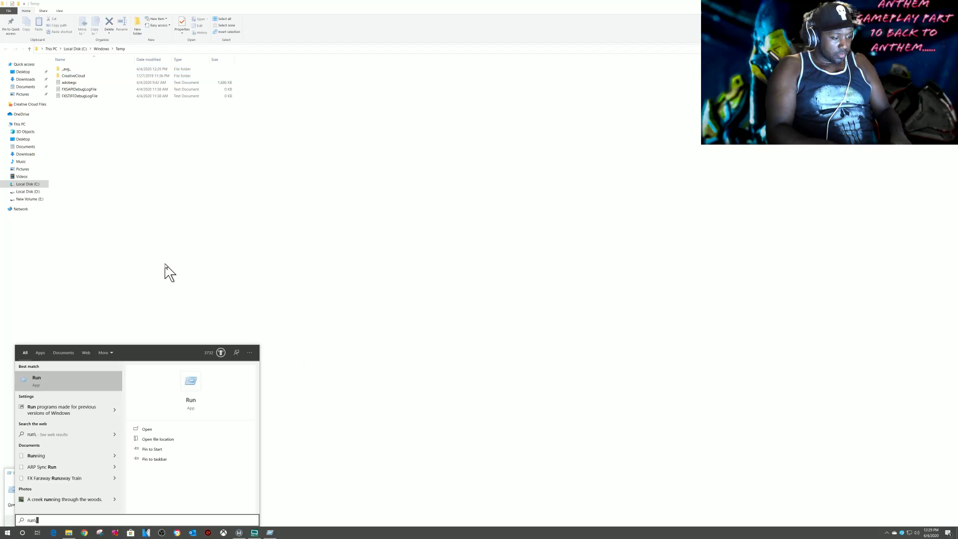
{"action": "left_click", "coordinate": [270, 532]}
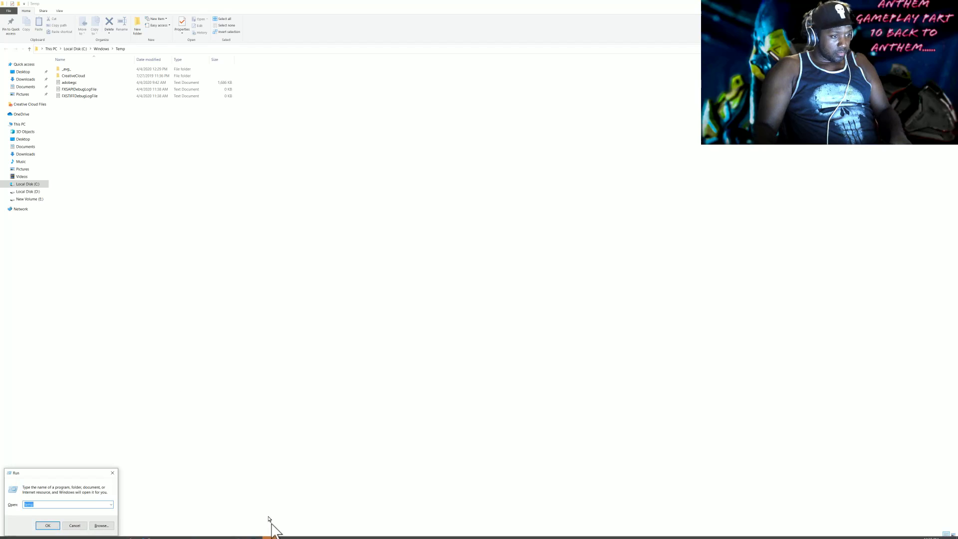
{"action": "left_click_drag", "start_coordinate": [88, 479], "coordinate": [432, 220]}
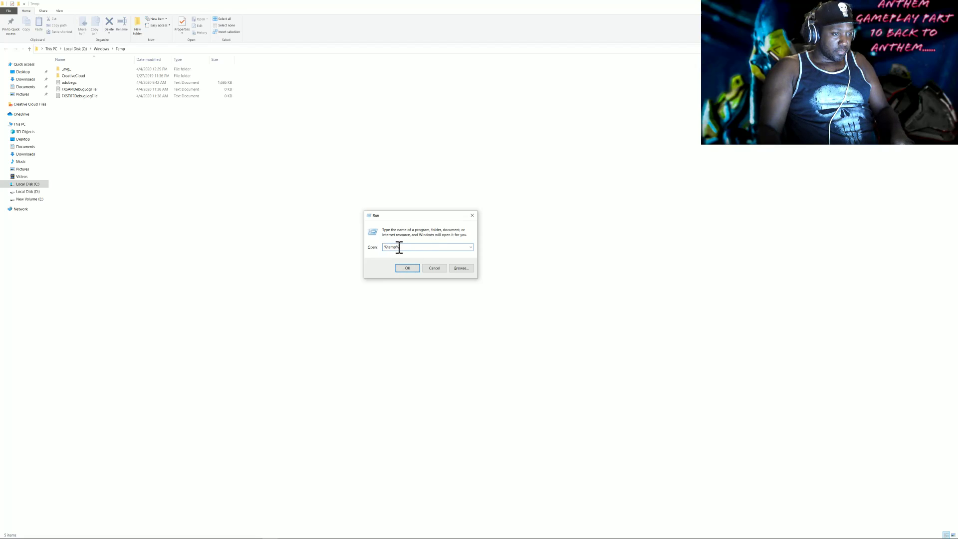
{"action": "left_click", "coordinate": [412, 271]}
{"action": "left_click", "coordinate": [182, 159]}
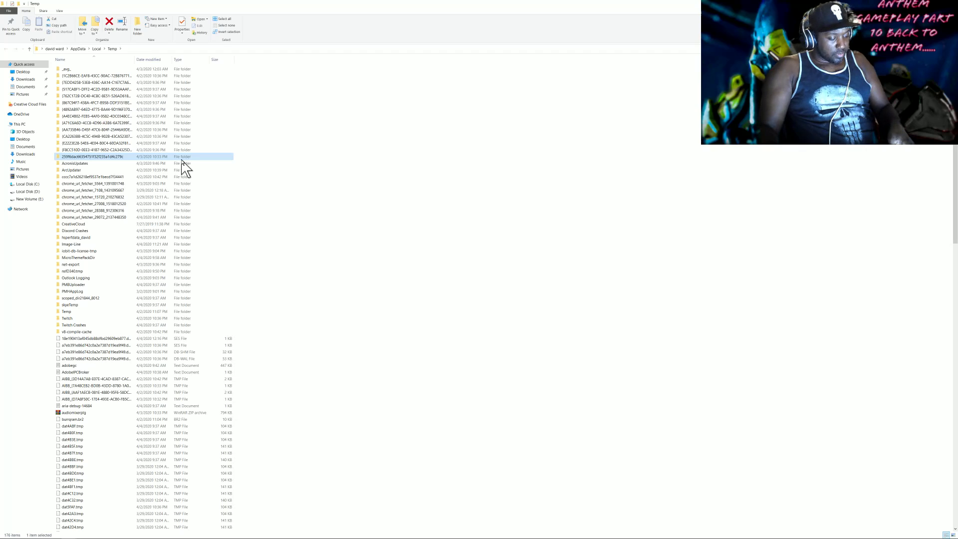
{"action": "key", "text": "ctrl+a"}
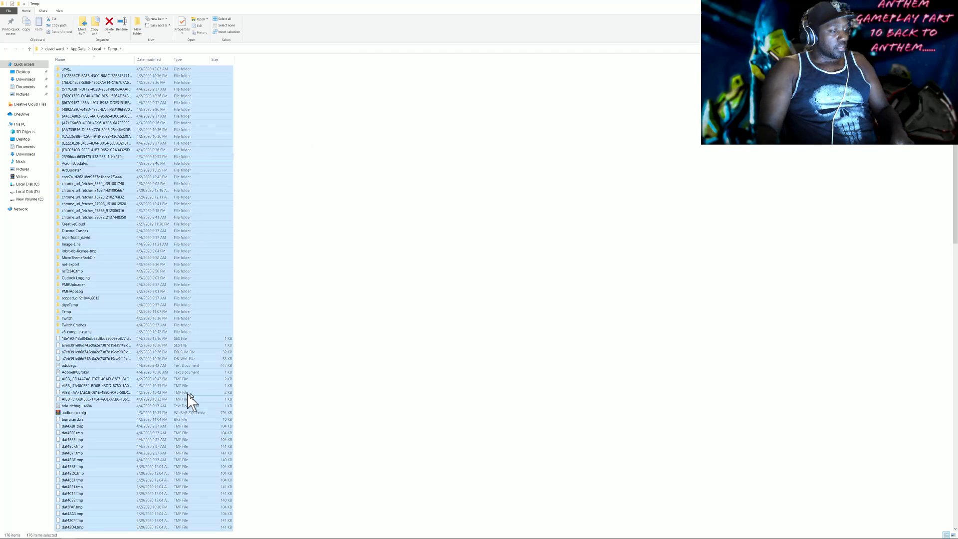
- Look through the Windows folder on Local Disk (C:) from the Windows Temp window, and reselect everything in the user's Temp folder
{"action": "mouse_move", "coordinate": [70, 533]}
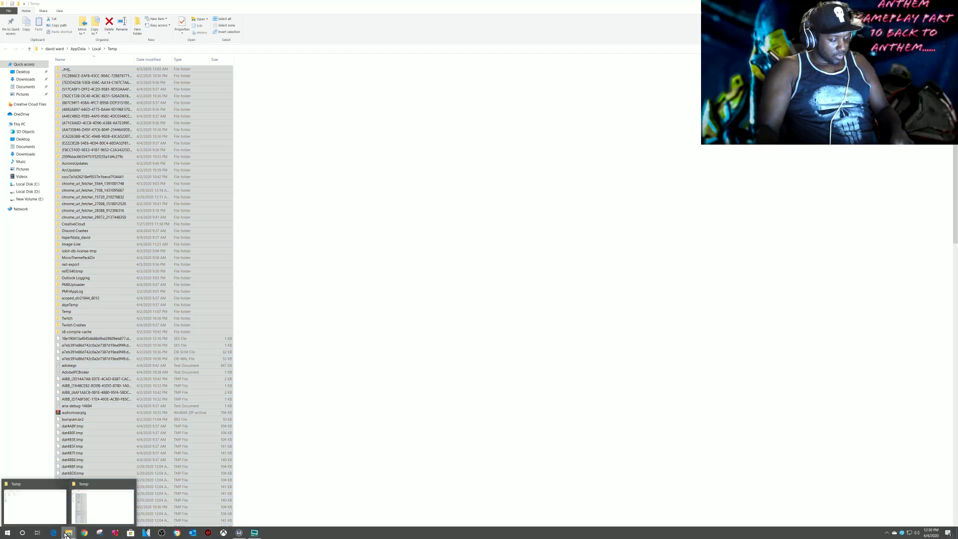
{"action": "left_click", "coordinate": [51, 514]}
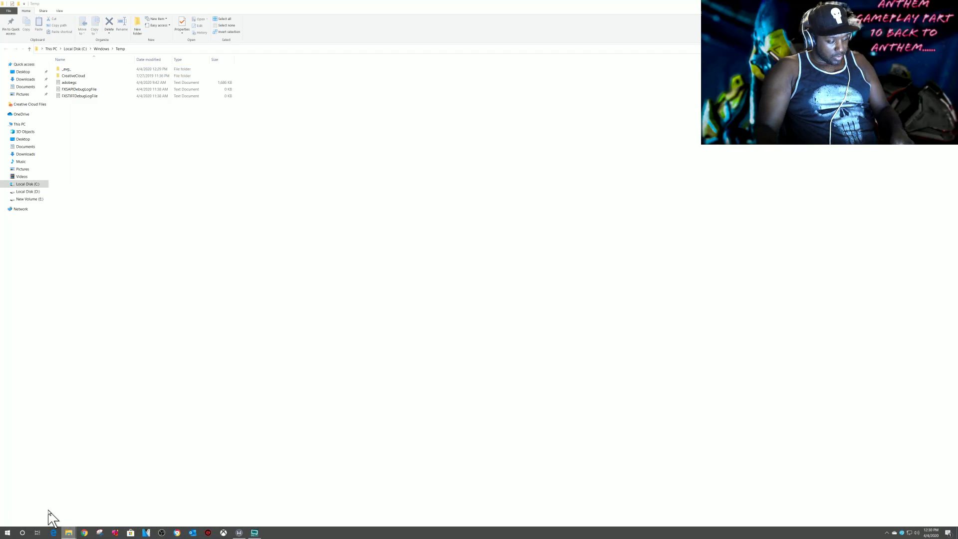
{"action": "left_click", "coordinate": [25, 185]}
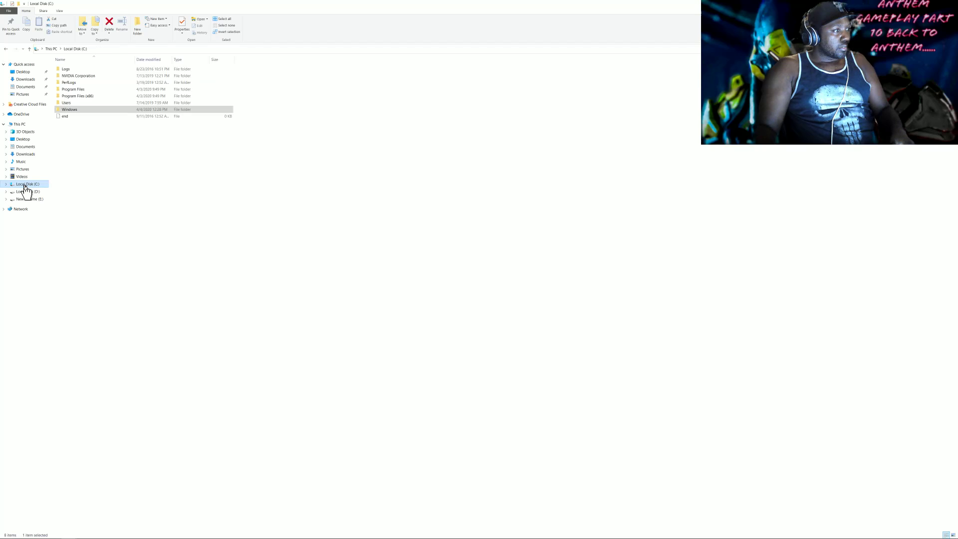
{"action": "double_click", "coordinate": [74, 111]}
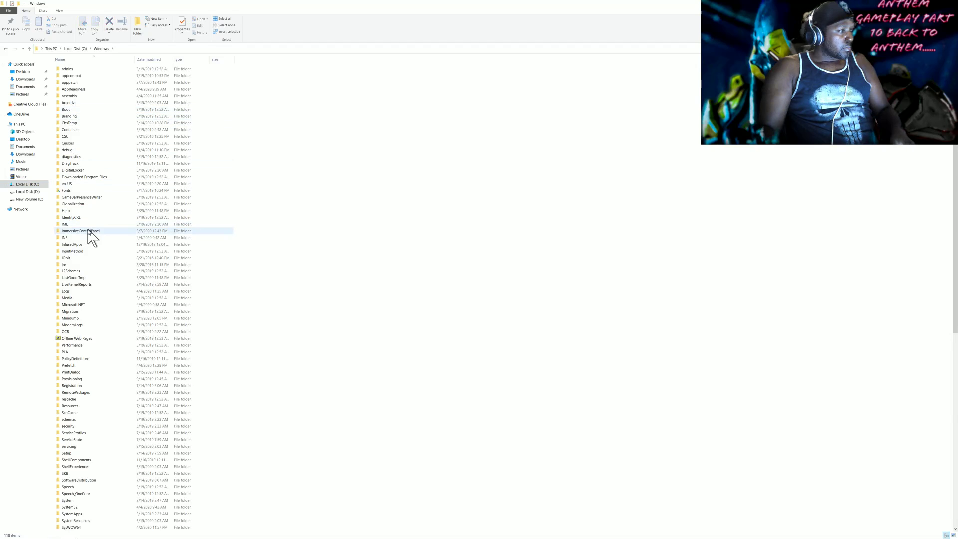
{"action": "scroll", "coordinate": [115, 280], "scroll_direction": "down", "scroll_amount": 14}
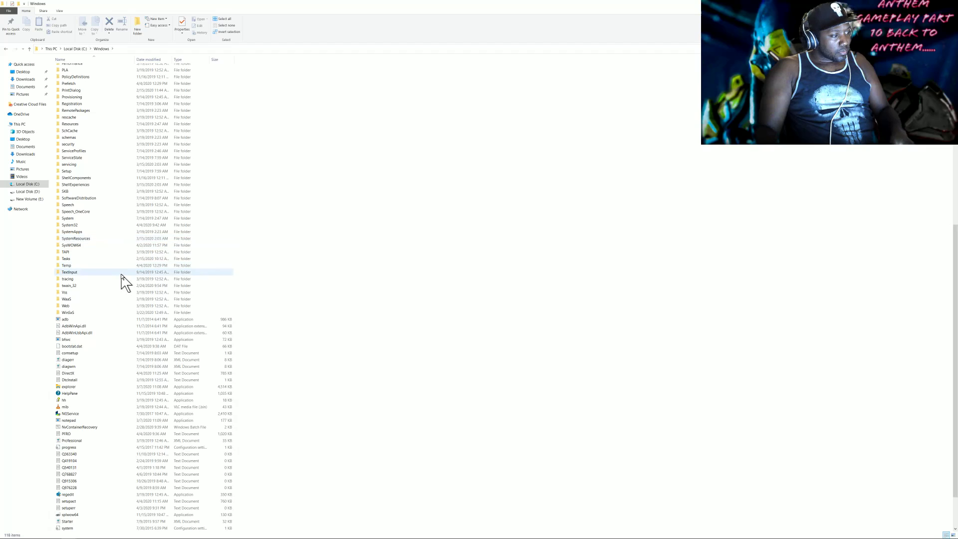
{"action": "scroll", "coordinate": [121, 280], "scroll_direction": "down", "scroll_amount": 3}
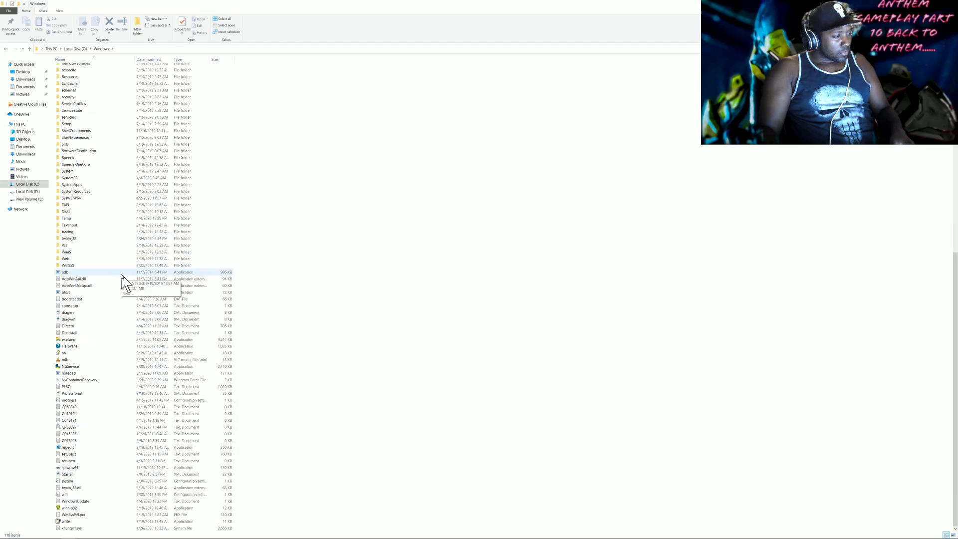
{"action": "scroll", "coordinate": [121, 278], "scroll_direction": "up", "scroll_amount": 4}
{"action": "scroll", "coordinate": [121, 278], "scroll_direction": "up", "scroll_amount": 5}
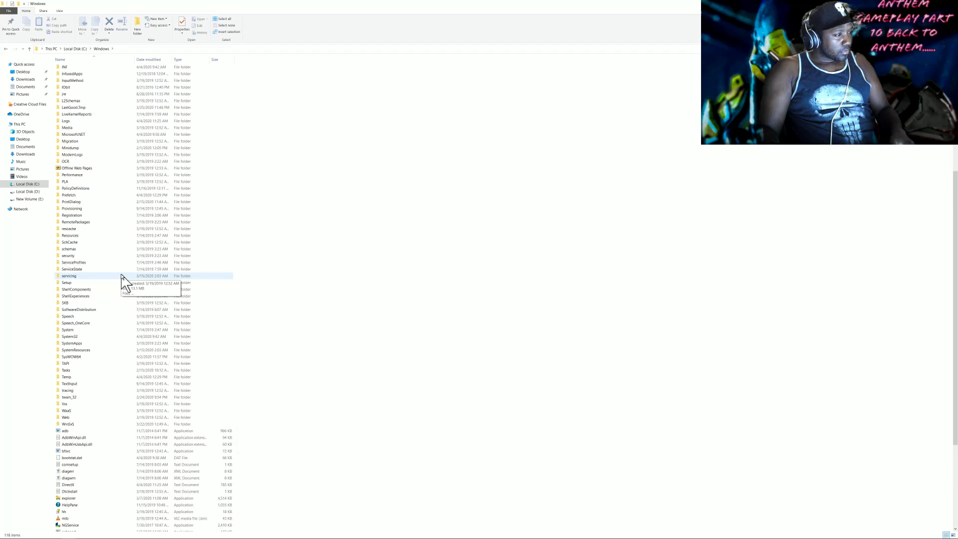
{"action": "key", "text": "BackSpace"}
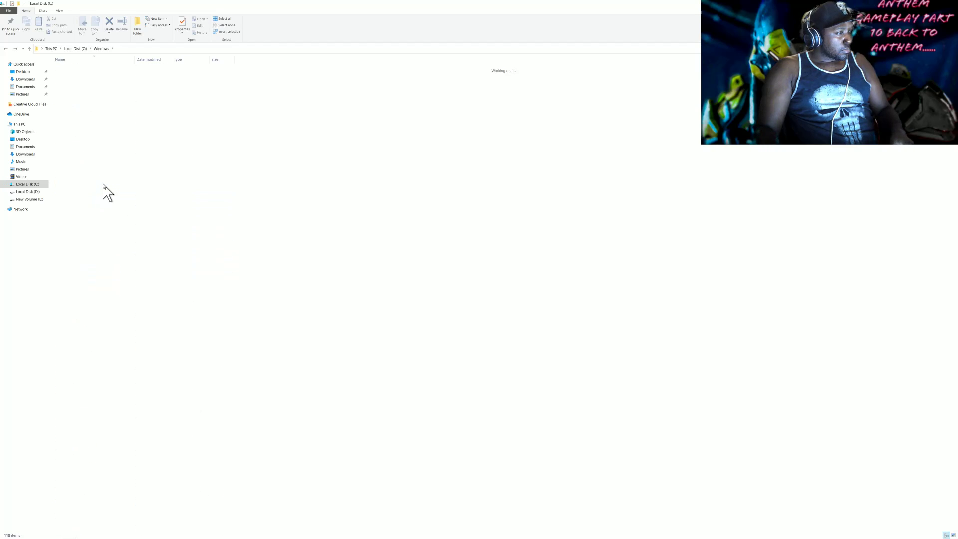
{"action": "key", "text": "alt+Left"}
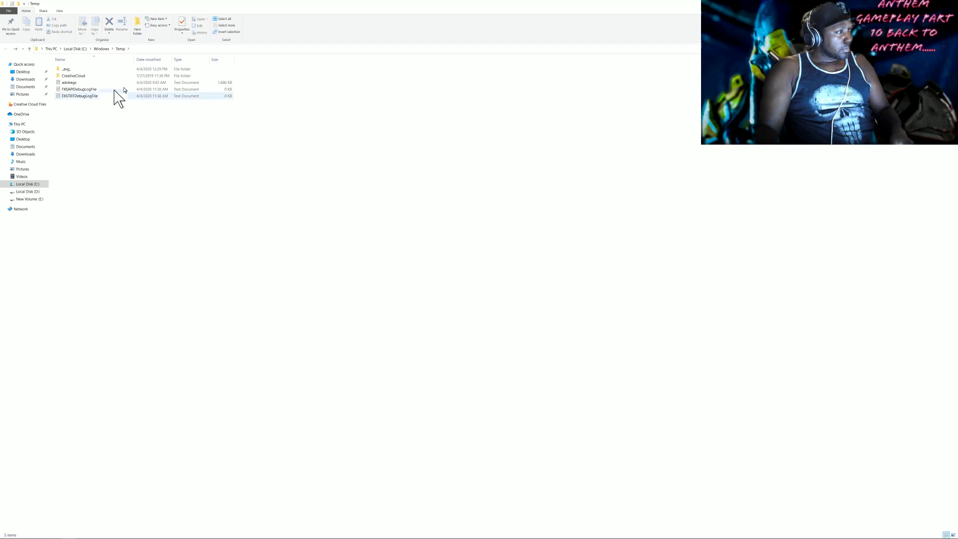
{"action": "key", "text": "ctrl+a"}
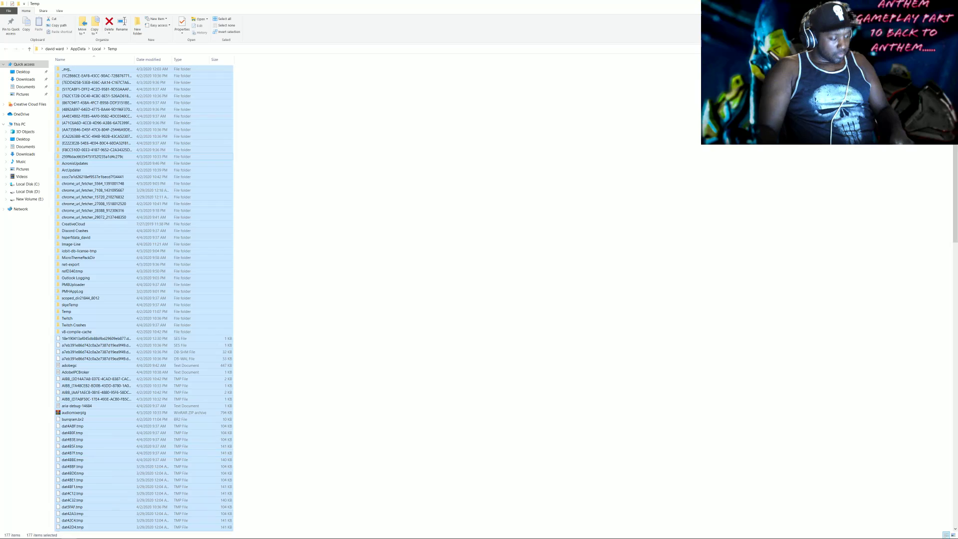
- Browse the Users folder on Local Disk (C:) in a new File Explorer window, checking the personal profile and Public folders
{"action": "left_click", "coordinate": [7, 535]}
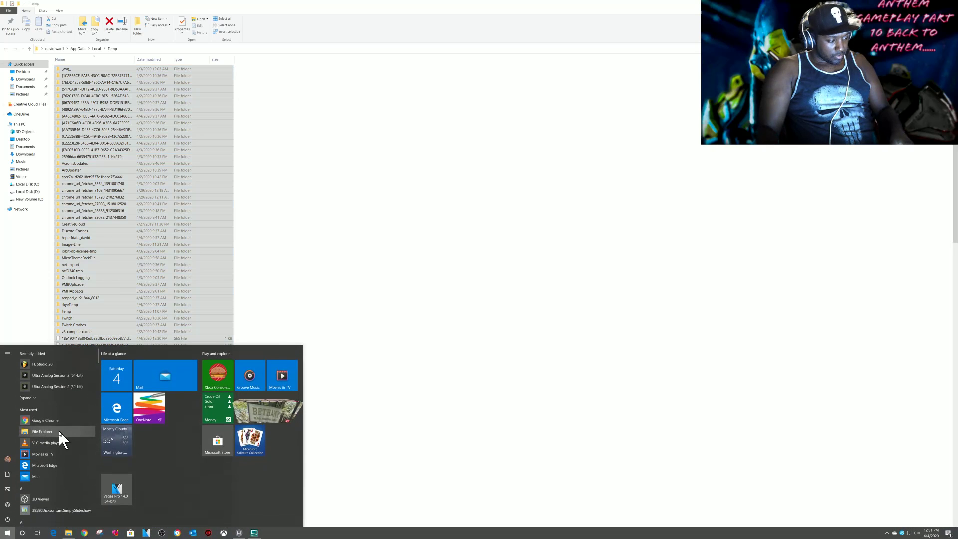
{"action": "left_click", "coordinate": [58, 429]}
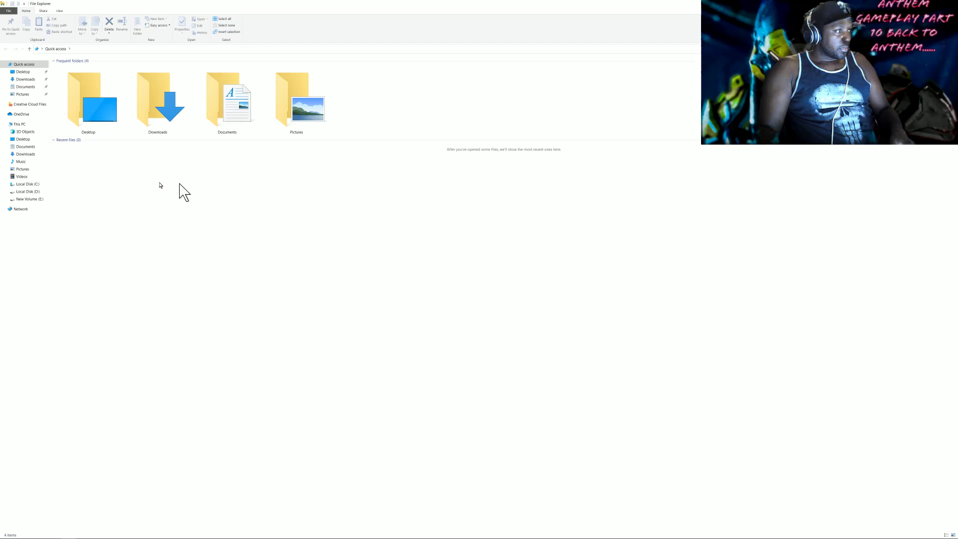
{"action": "left_click", "coordinate": [27, 186]}
{"action": "left_click", "coordinate": [66, 104]}
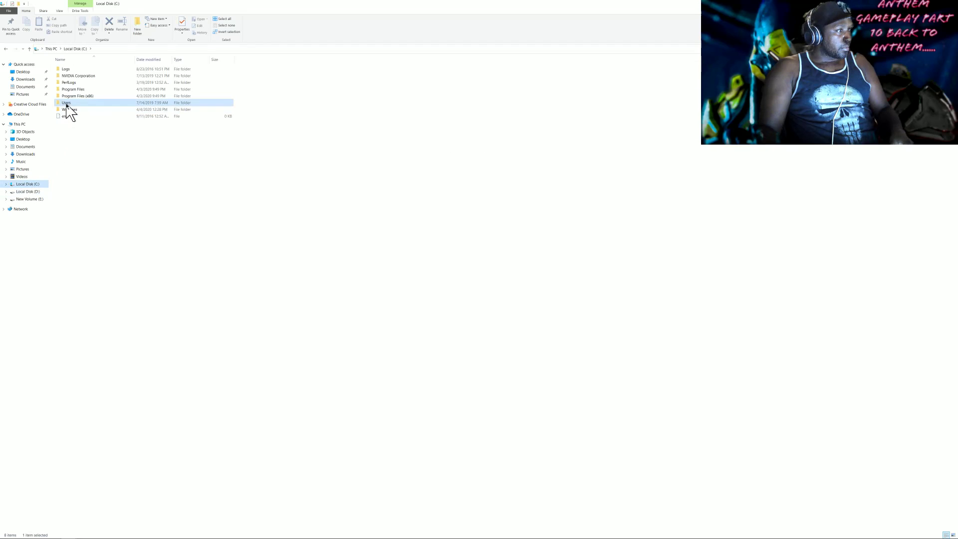
{"action": "double_click", "coordinate": [66, 105]}
{"action": "double_click", "coordinate": [75, 70]}
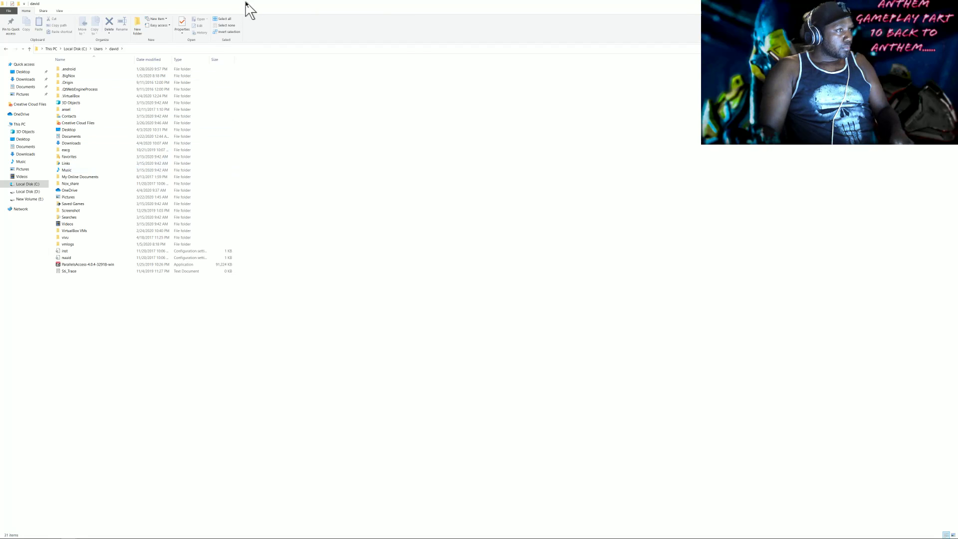
{"action": "left_click_drag", "start_coordinate": [247, 5], "coordinate": [310, 6]}
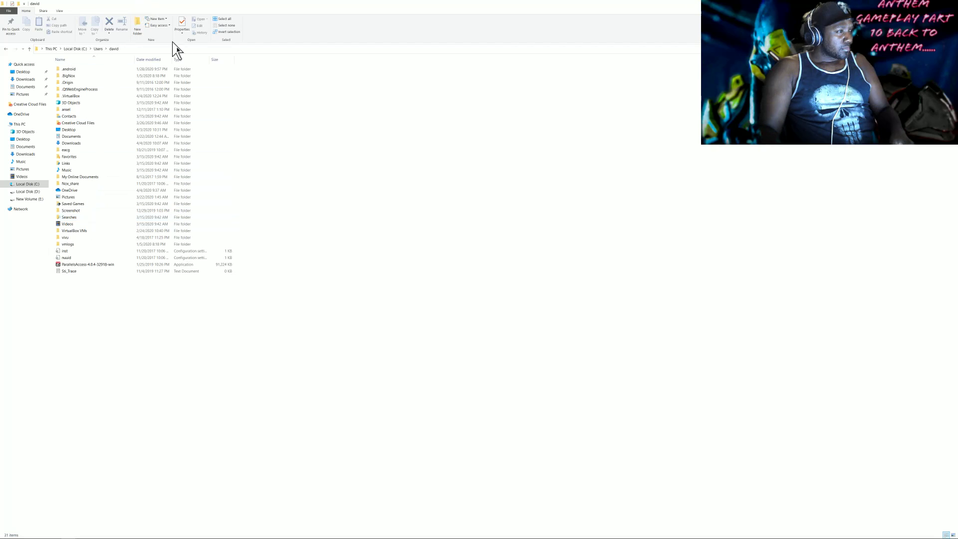
{"action": "left_click_drag", "start_coordinate": [235, 5], "coordinate": [288, 3]}
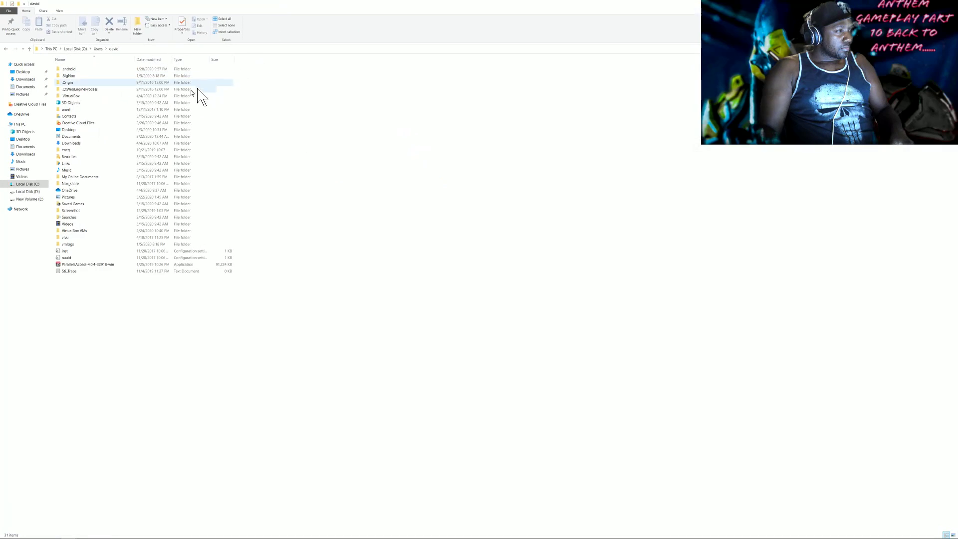
{"action": "key", "text": "alt+Up"}
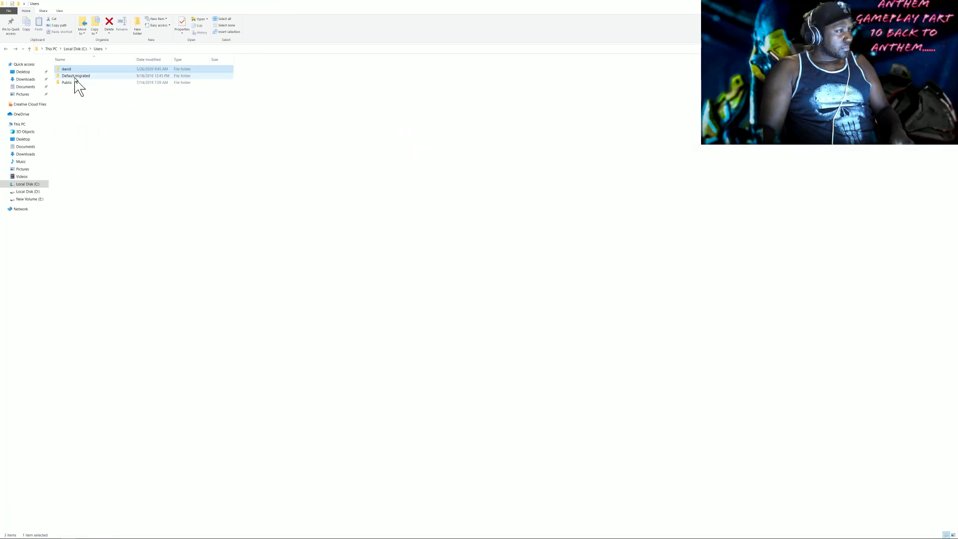
{"action": "double_click", "coordinate": [67, 83]}
{"action": "key", "text": "alt+Up"}
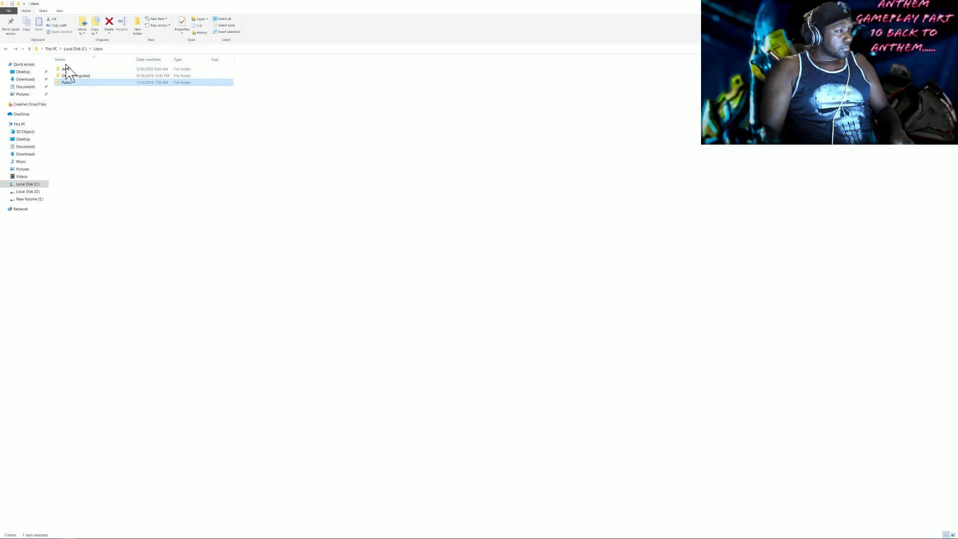
{"action": "double_click", "coordinate": [67, 70]}
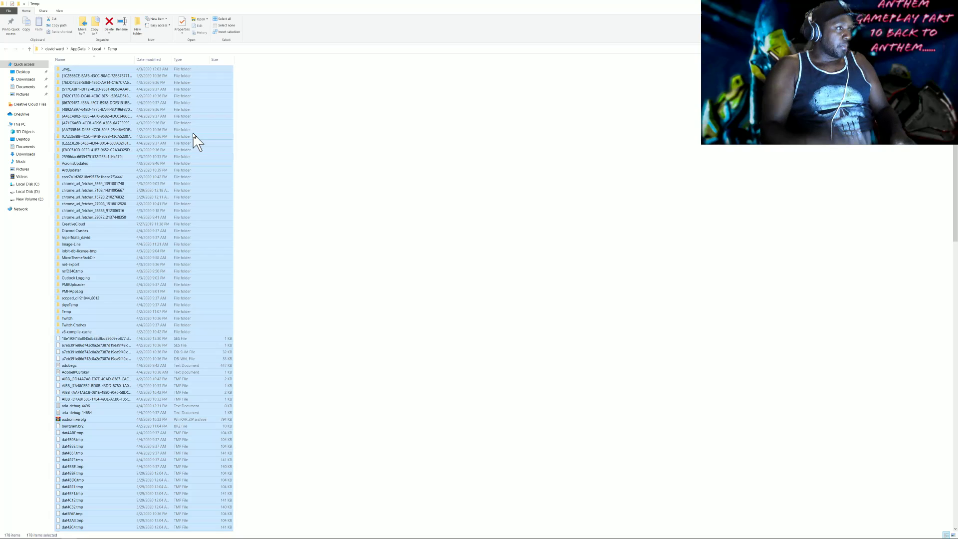
- Enter %temp% in the Run dialog and cancel the dialog without running it
{"action": "mouse_move", "coordinate": [222, 537]}
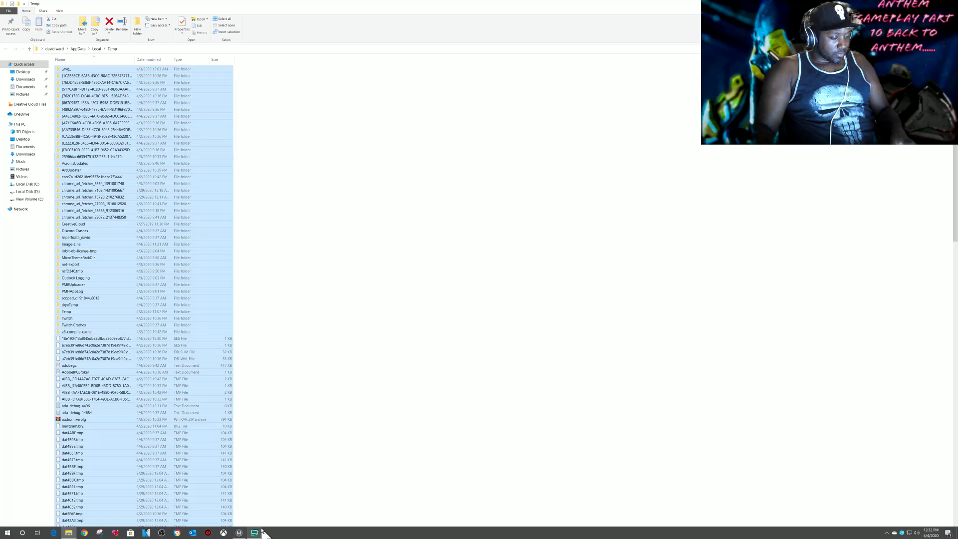
{"action": "key", "text": "super"}
{"action": "type", "text": "ruy"}
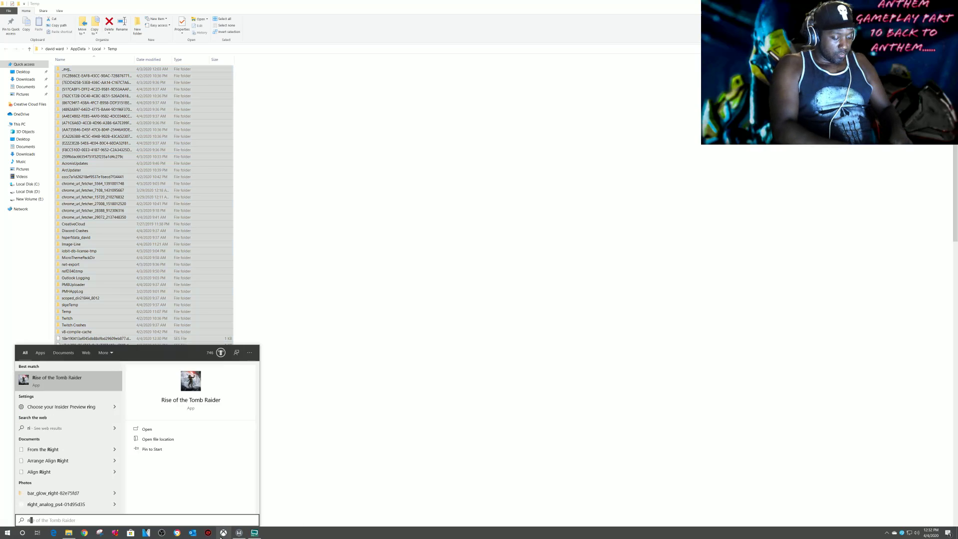
{"action": "key", "text": "BackSpace"}
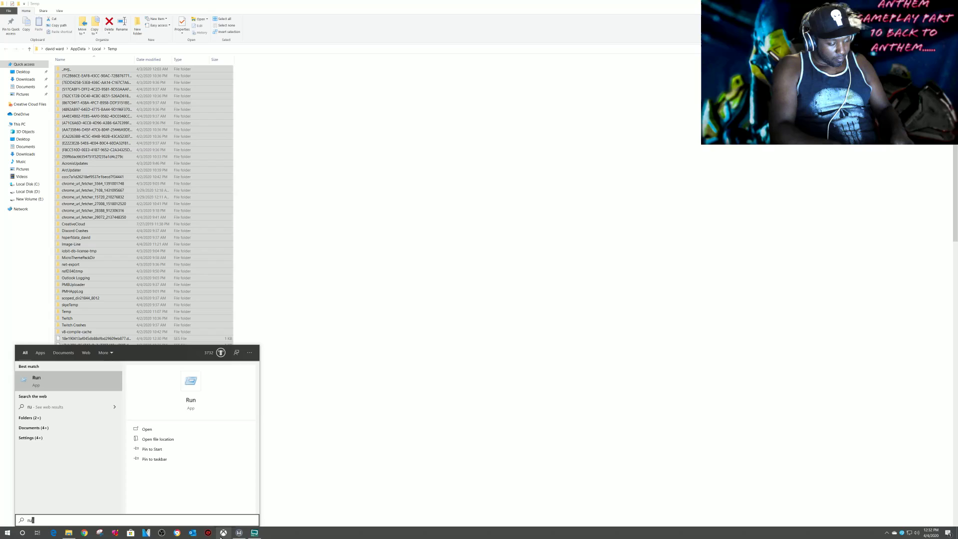
{"action": "key", "text": "Return"}
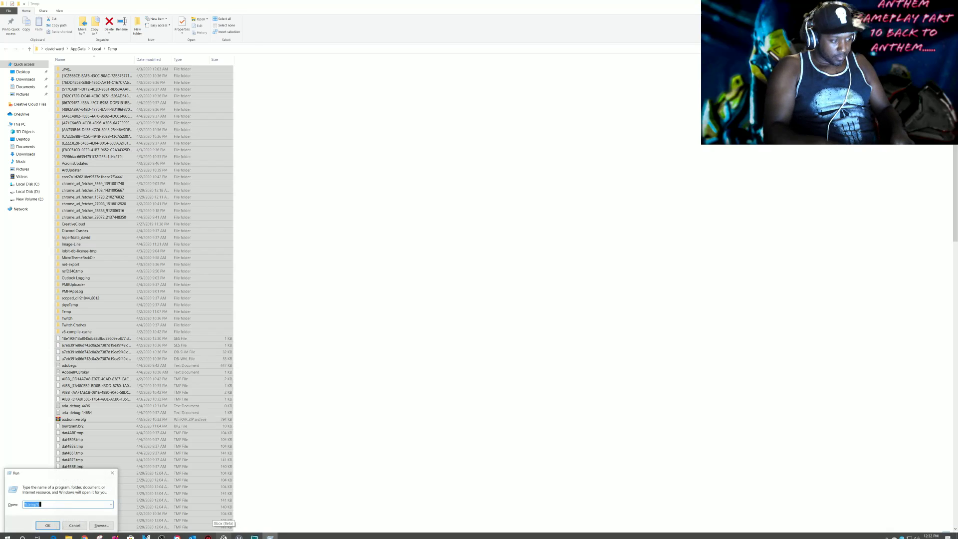
{"action": "left_click_drag", "start_coordinate": [65, 469], "coordinate": [409, 291]}
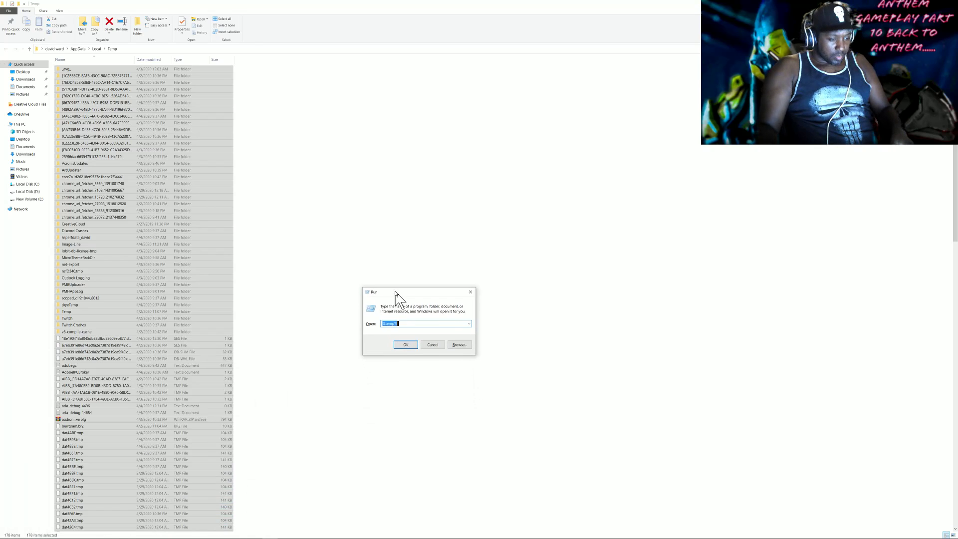
{"action": "left_click", "coordinate": [403, 324]}
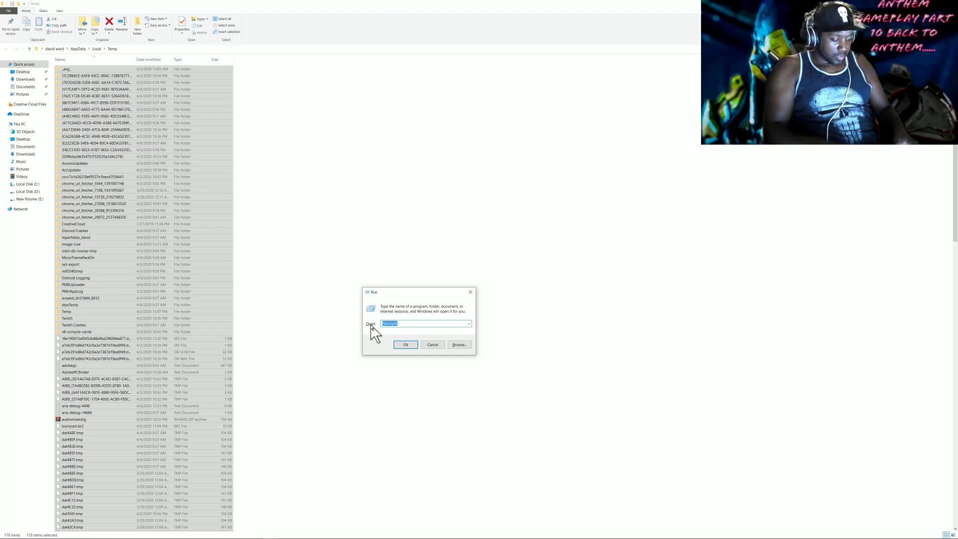
{"action": "type", "text": "%temp"}
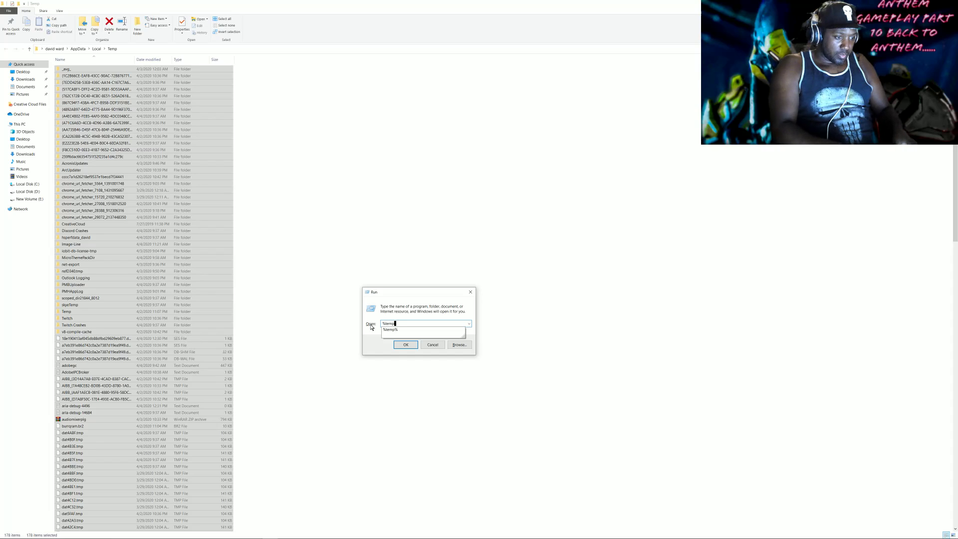
{"action": "type", "text": "%"}
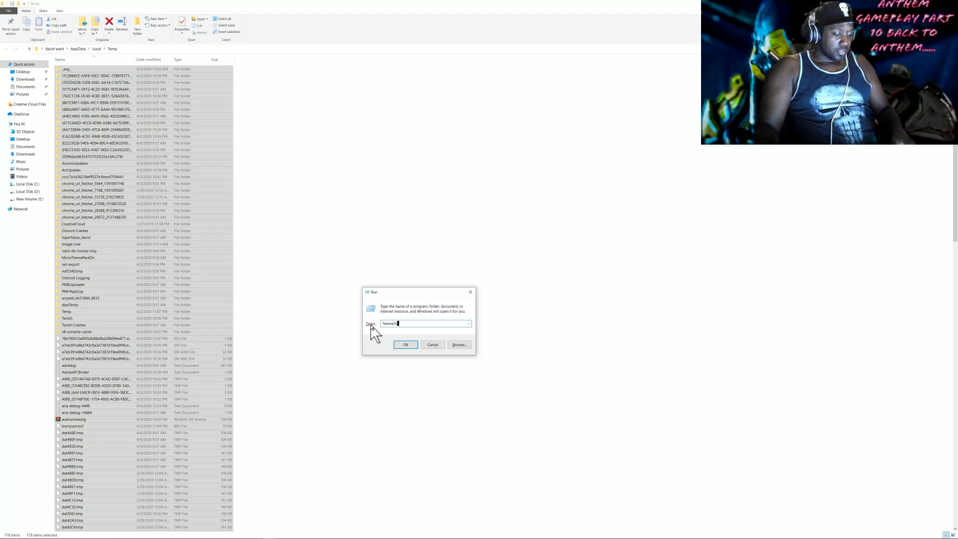
{"action": "left_click", "coordinate": [431, 345]}
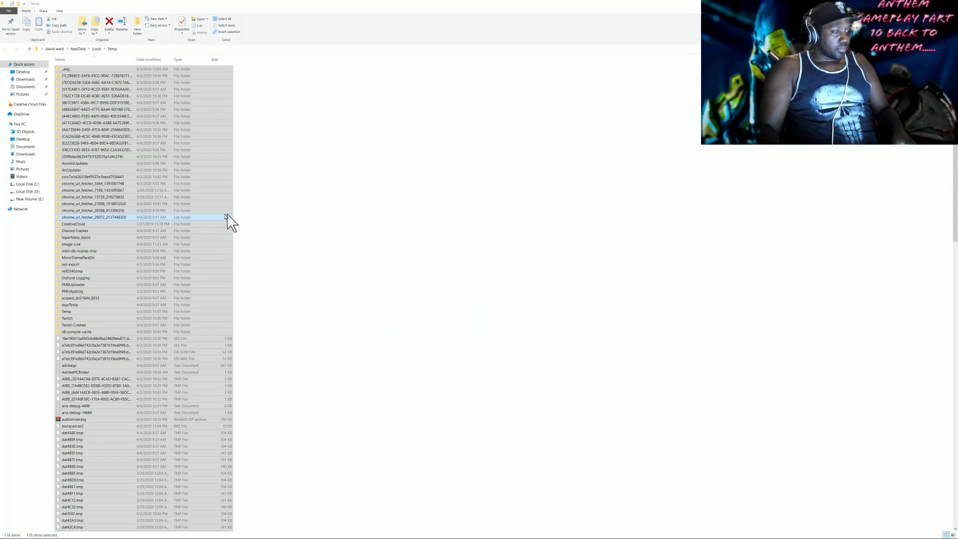
- Delete all selected items in the user's Temp folder, skipping every item in use, and view the drives in This PC
{"action": "right_click", "coordinate": [168, 169]}
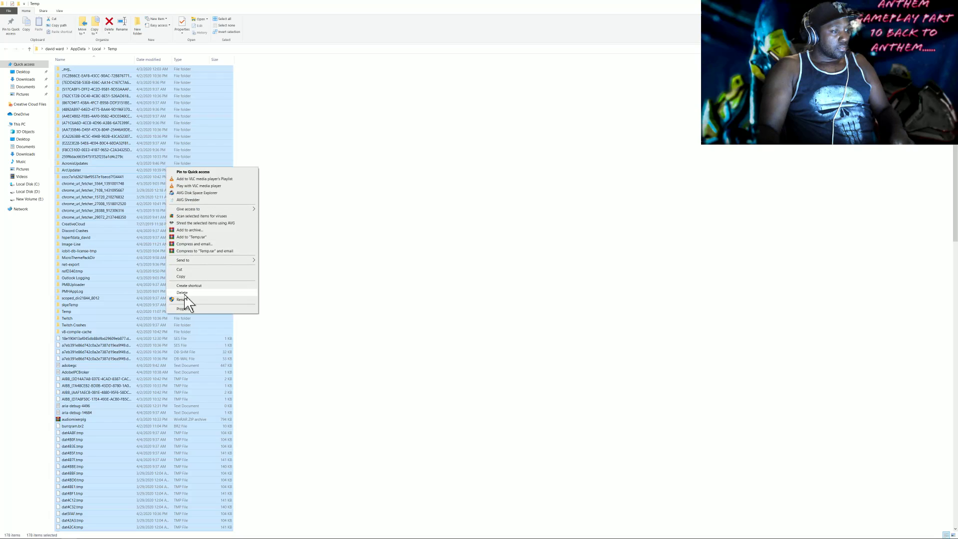
{"action": "left_click", "coordinate": [183, 293]}
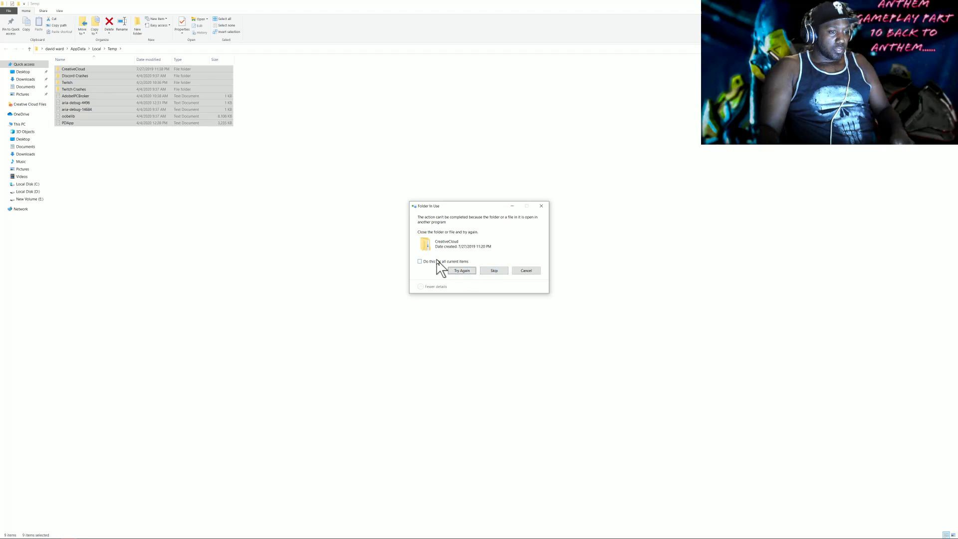
{"action": "left_click", "coordinate": [445, 262]}
{"action": "left_click", "coordinate": [493, 270]}
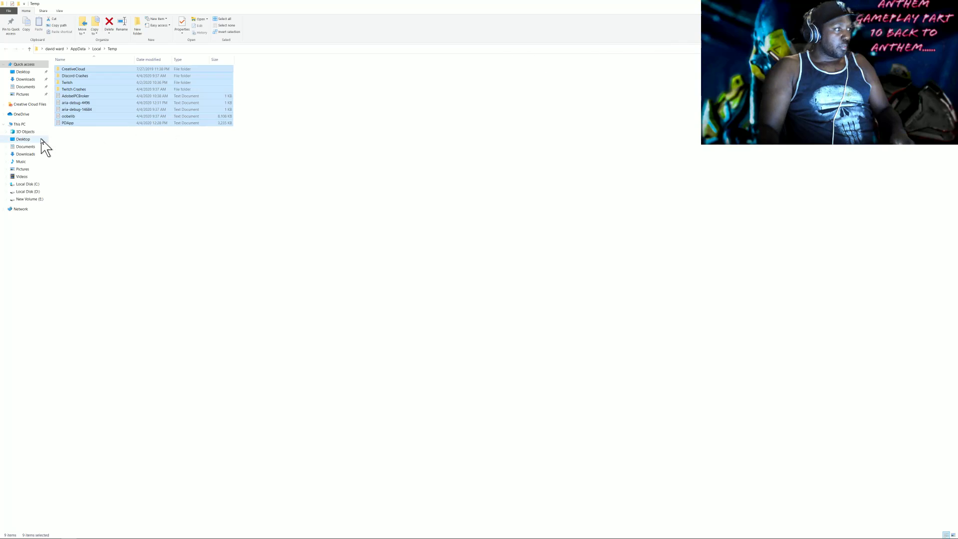
{"action": "left_click", "coordinate": [20, 125]}
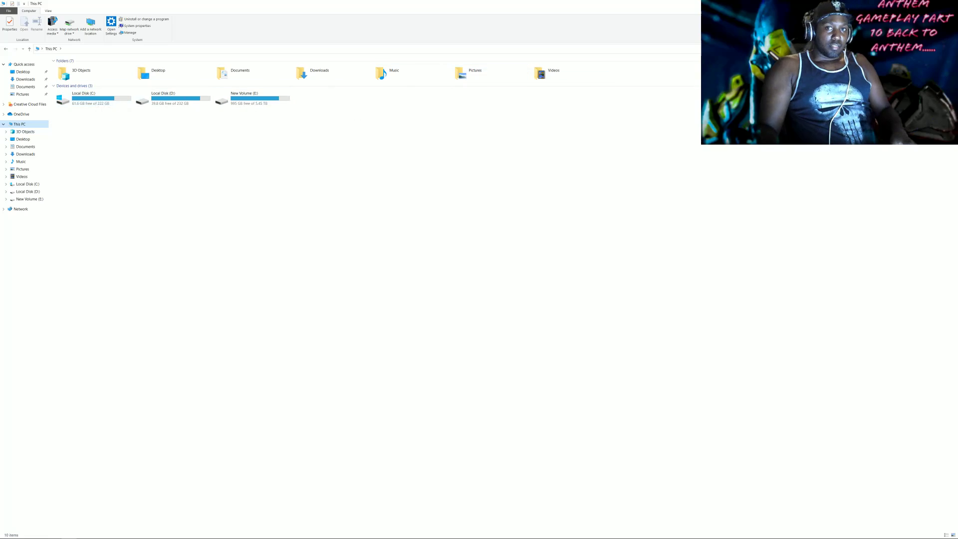
- Show the desktop, search Windows for "devi" to open Device Manager, and maximize its window
{"action": "key", "text": "super+d"}
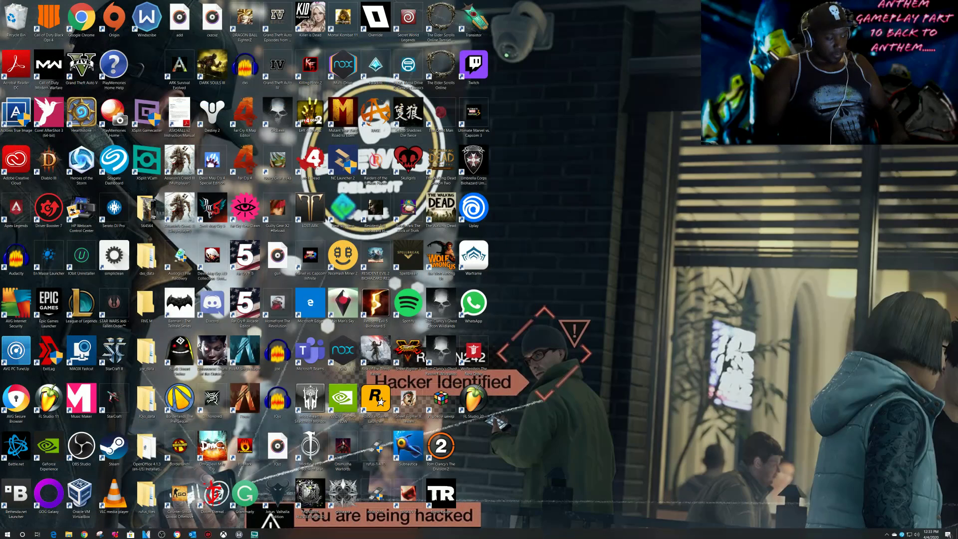
{"action": "left_click", "coordinate": [7, 533]}
{"action": "left_click", "coordinate": [7, 532]}
{"action": "key", "text": "super"}
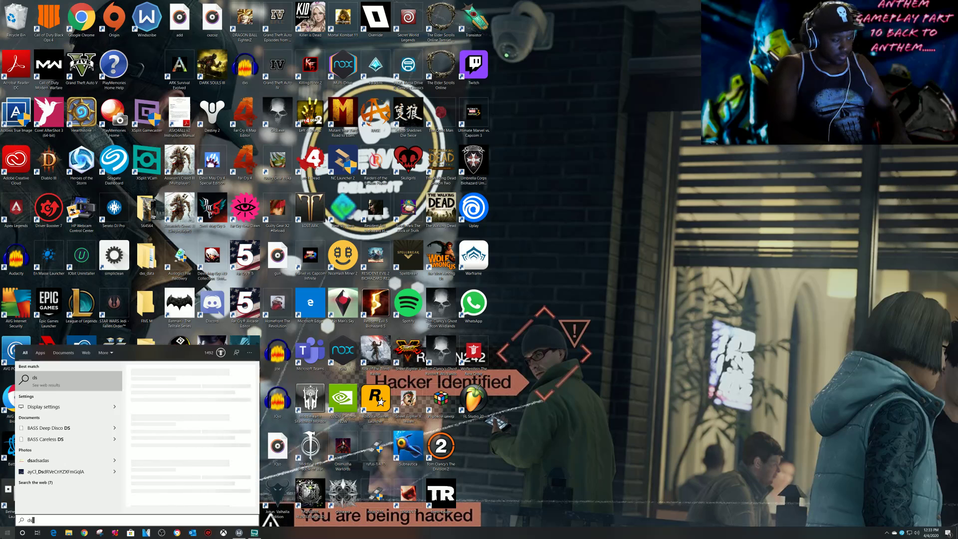
{"action": "type", "text": "devi"}
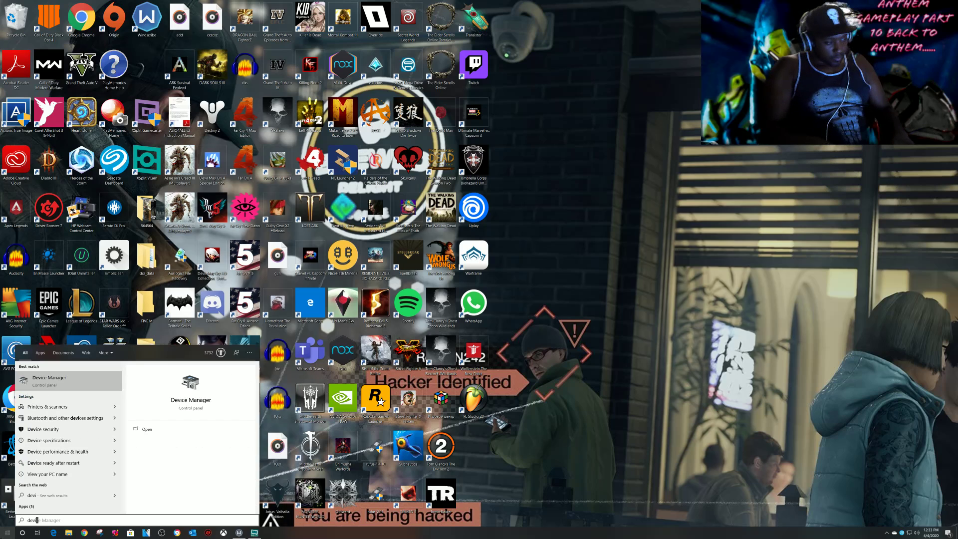
{"action": "key", "text": "Return"}
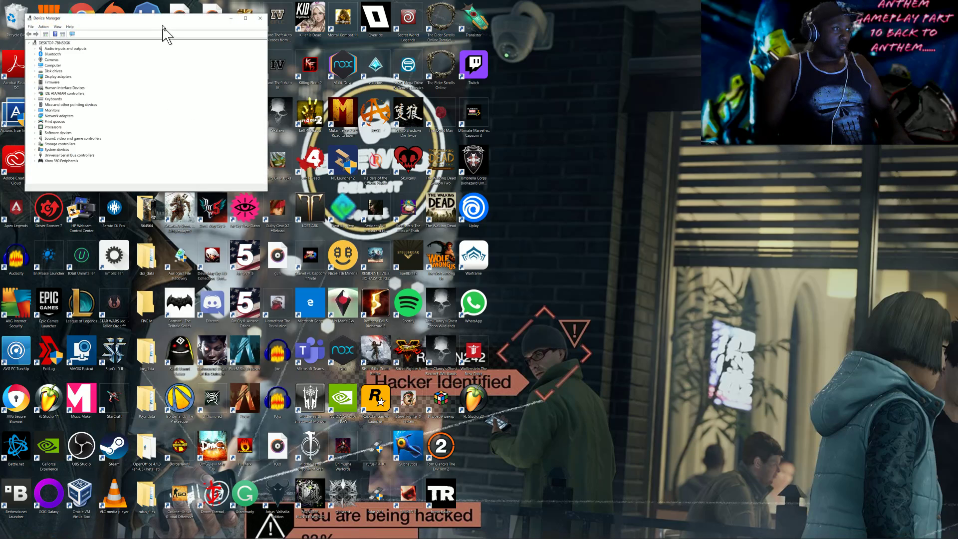
{"action": "left_click", "coordinate": [245, 18]}
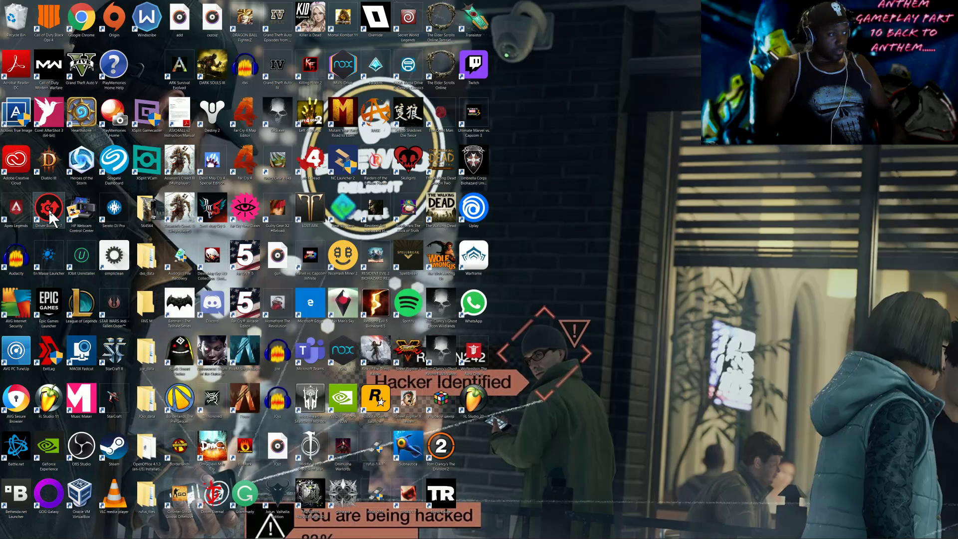
- Launch Driver Booster, scan the PC for outdated drivers, close the program, and return to Device Manager
{"action": "double_click", "coordinate": [54, 218]}
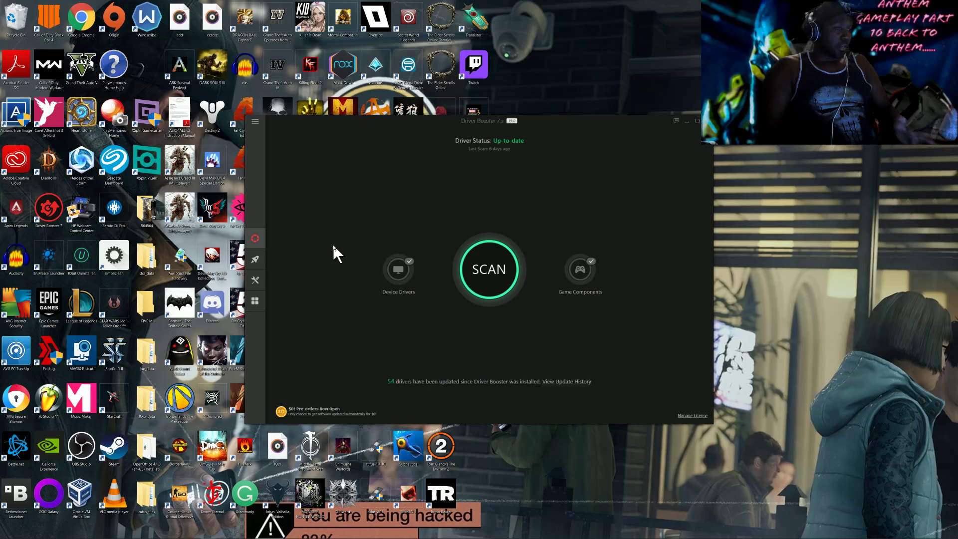
{"action": "left_click", "coordinate": [487, 274]}
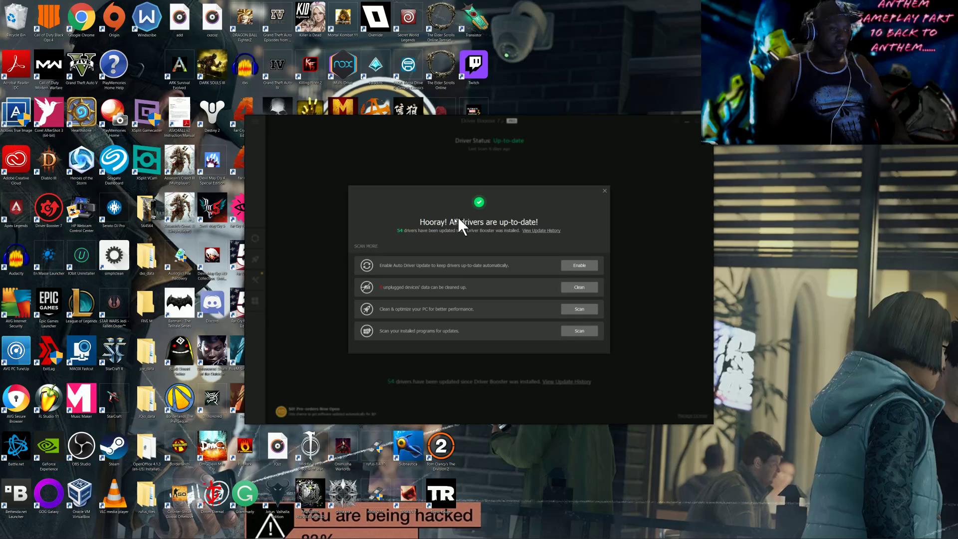
{"action": "left_click", "coordinate": [604, 190]}
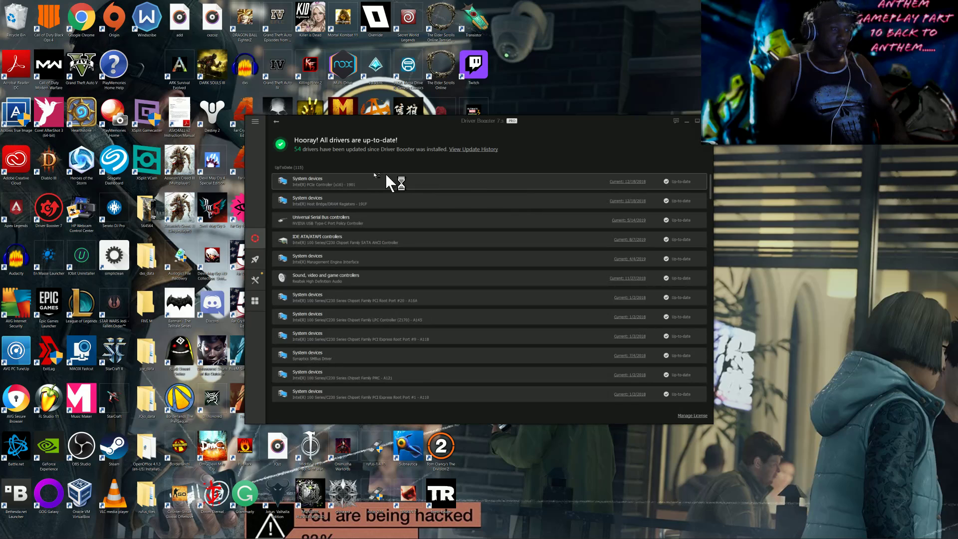
{"action": "left_click", "coordinate": [278, 121]}
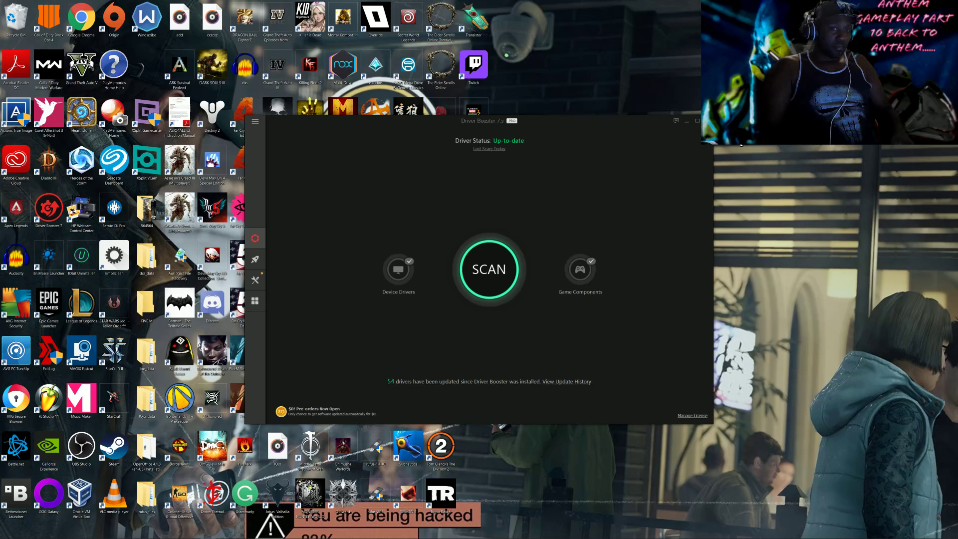
{"action": "left_click", "coordinate": [708, 121]}
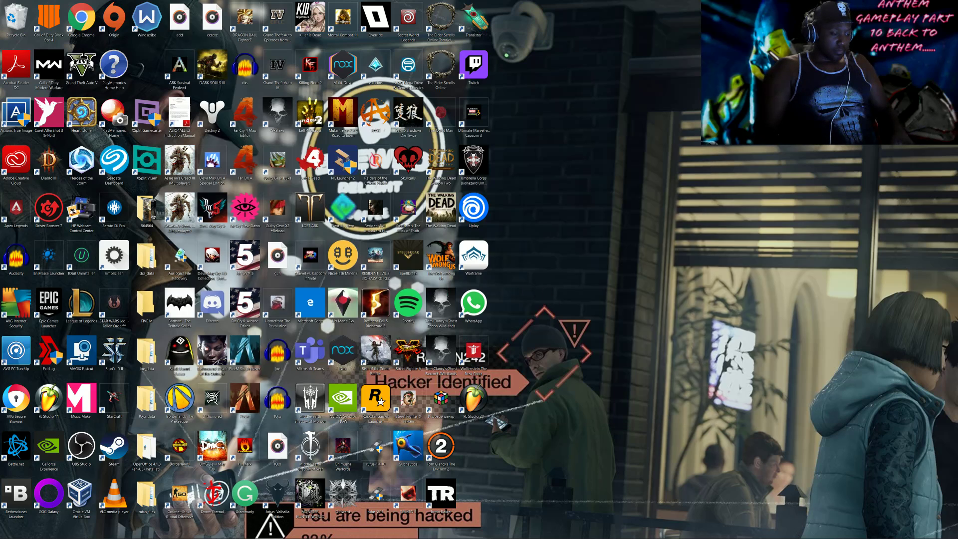
{"action": "left_click", "coordinate": [270, 536]}
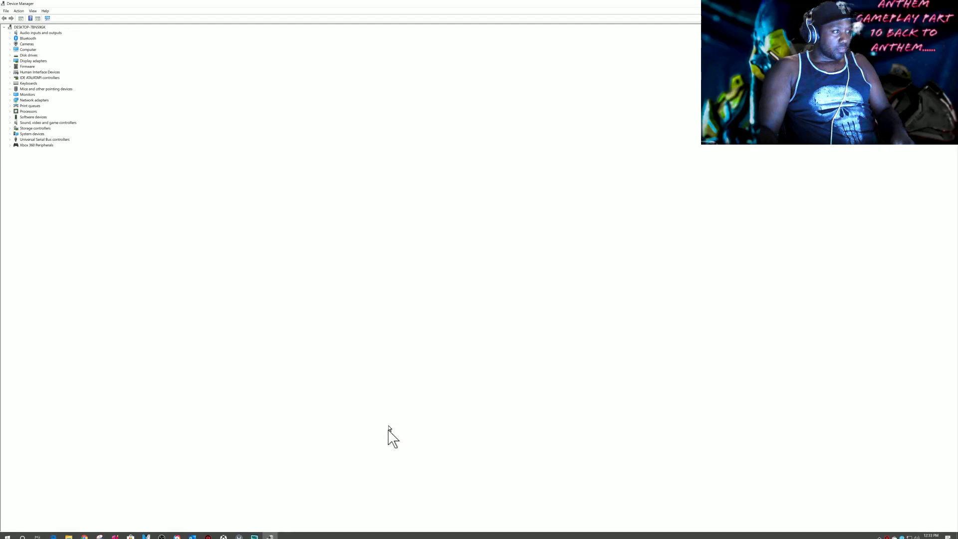
- Expand the audio and Bluetooth categories and search automatically for an updated Bluetooth Device (RFCOMM Protocol TDI) driver
{"action": "left_click", "coordinate": [13, 33]}
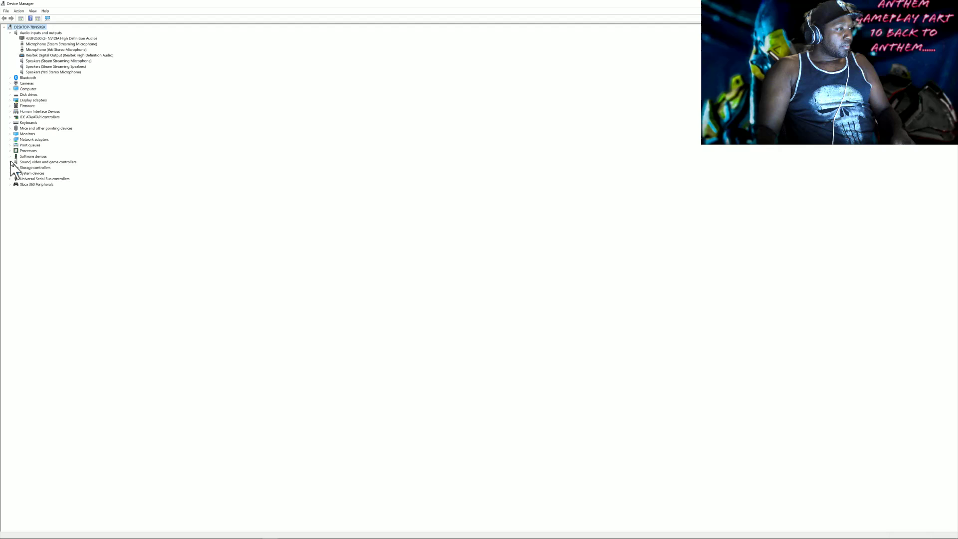
{"action": "left_click", "coordinate": [10, 79]}
{"action": "left_click", "coordinate": [50, 84]}
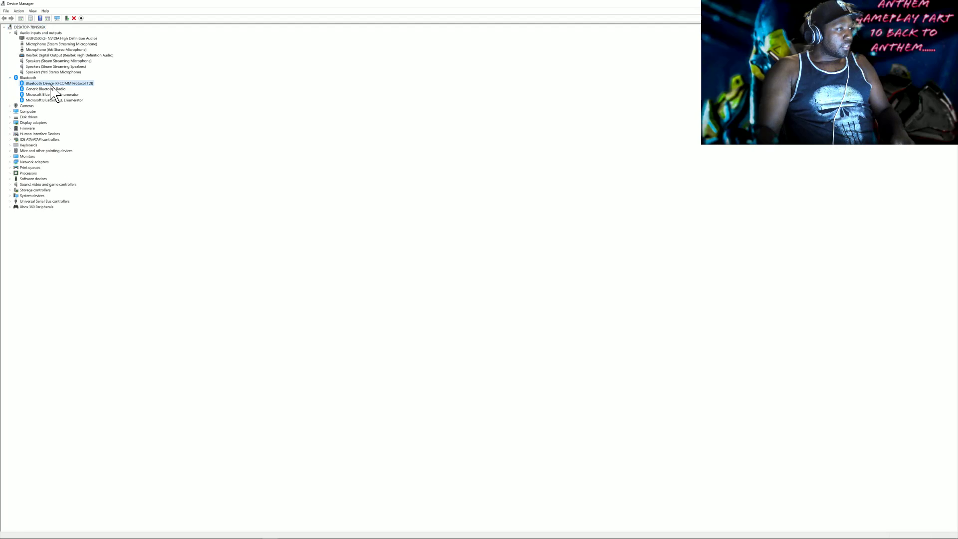
{"action": "right_click", "coordinate": [51, 87]}
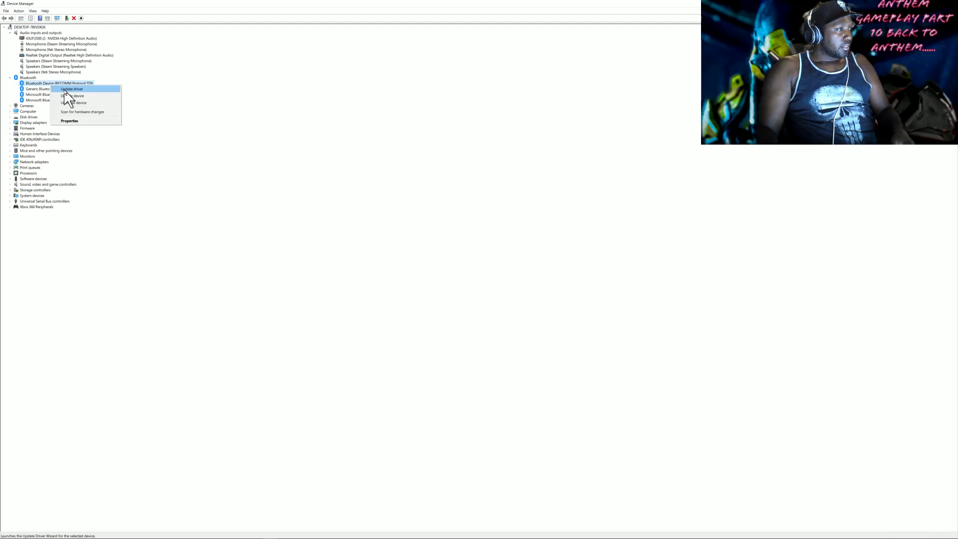
{"action": "left_click", "coordinate": [70, 89]}
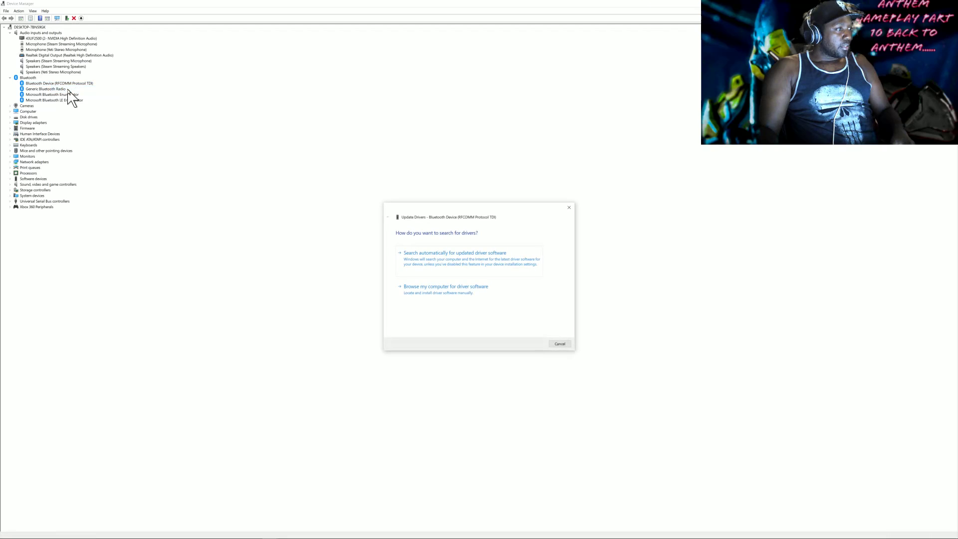
{"action": "left_click", "coordinate": [450, 252]}
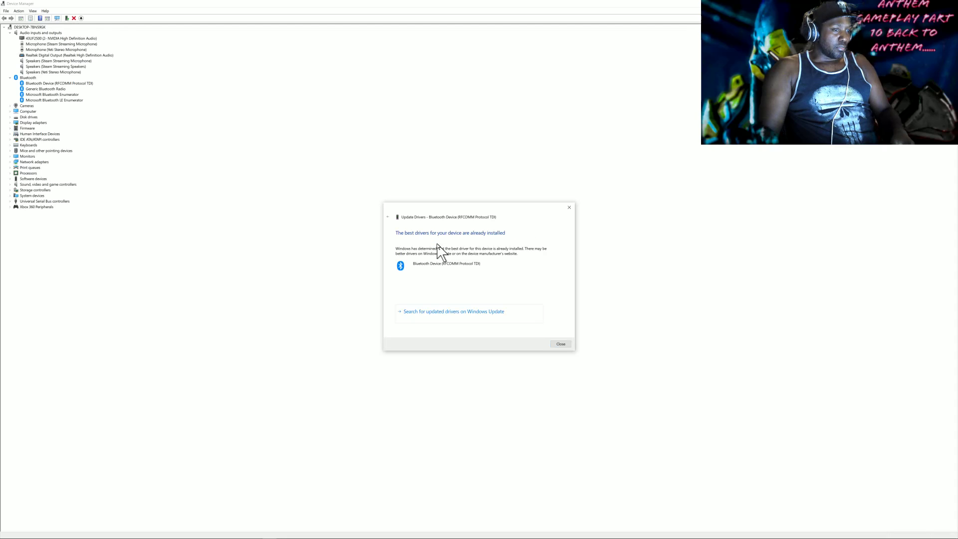
{"action": "left_click", "coordinate": [564, 345]}
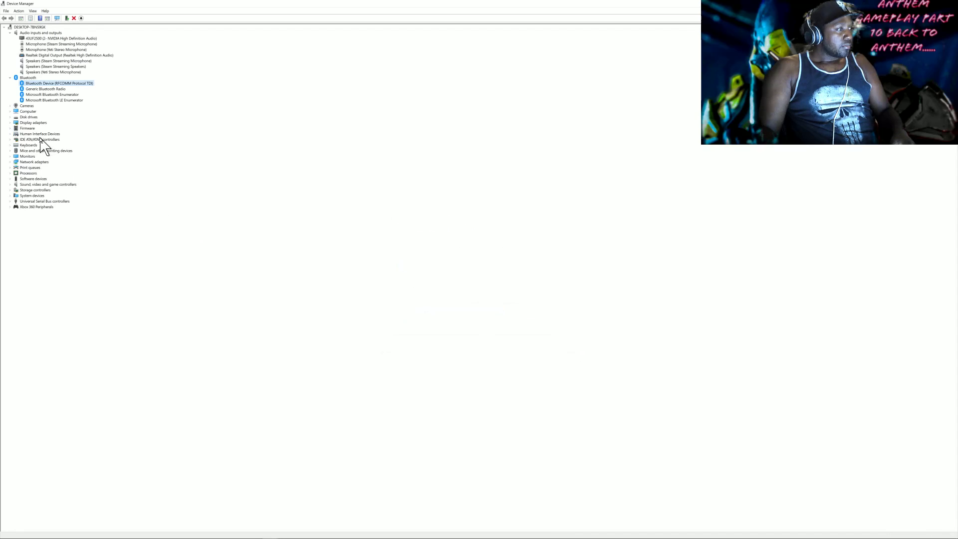
- Check the display adapters, expand the disk drives, and run an automatic driver update search for the first disk drive
{"action": "left_click", "coordinate": [10, 123]}
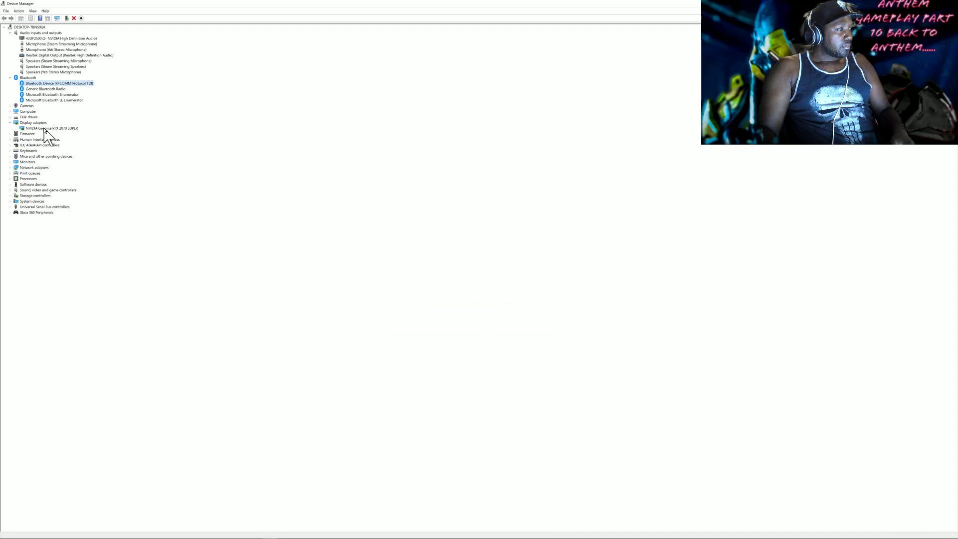
{"action": "left_click", "coordinate": [10, 122]}
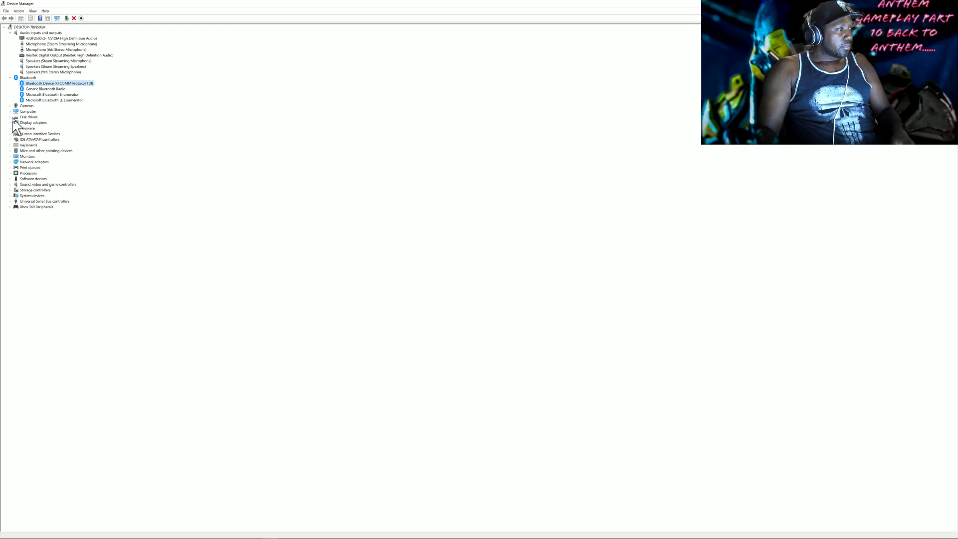
{"action": "left_click", "coordinate": [10, 117]}
{"action": "right_click", "coordinate": [33, 123]}
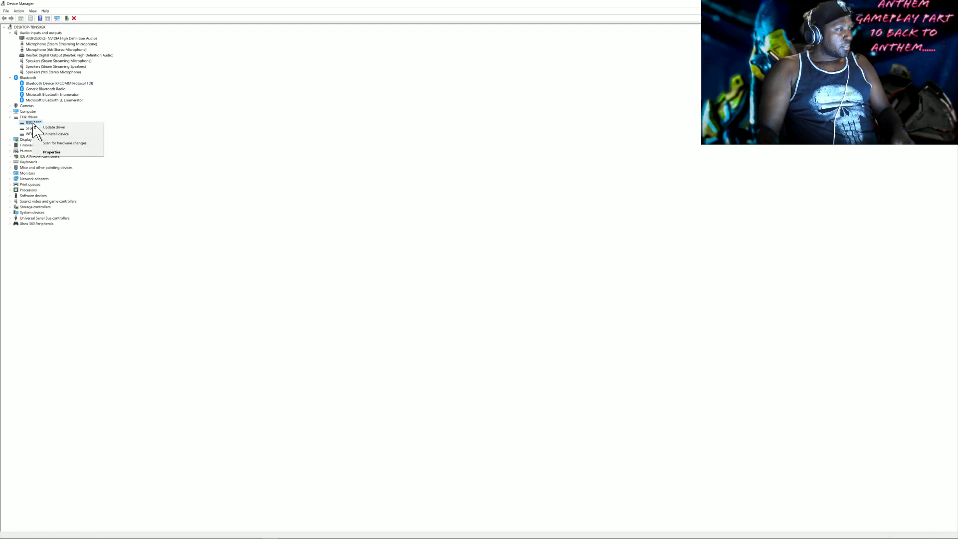
{"action": "left_click", "coordinate": [50, 127]}
{"action": "left_click", "coordinate": [429, 264]}
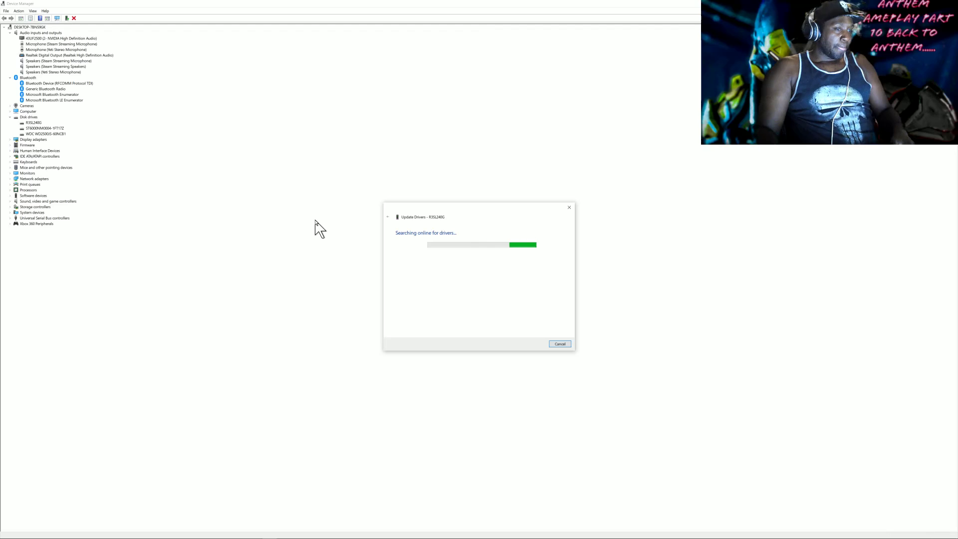
{"action": "left_click", "coordinate": [569, 208]}
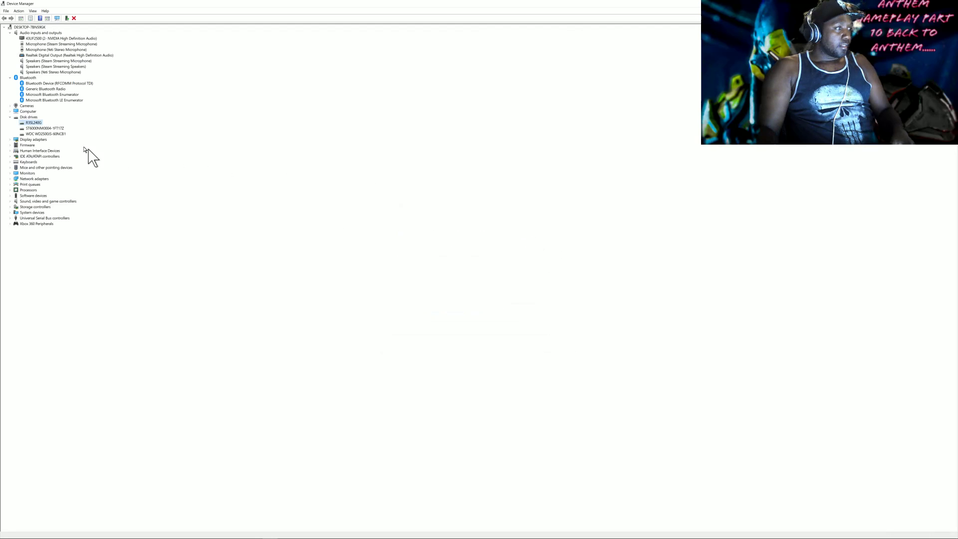
- Search automatically for updated drivers for the ST6000NM0004-1FT17Z and WDC WD2500JS-60NCB1 disk drives, and close Device Manager
{"action": "right_click", "coordinate": [55, 128]}
{"action": "left_click", "coordinate": [63, 132]}
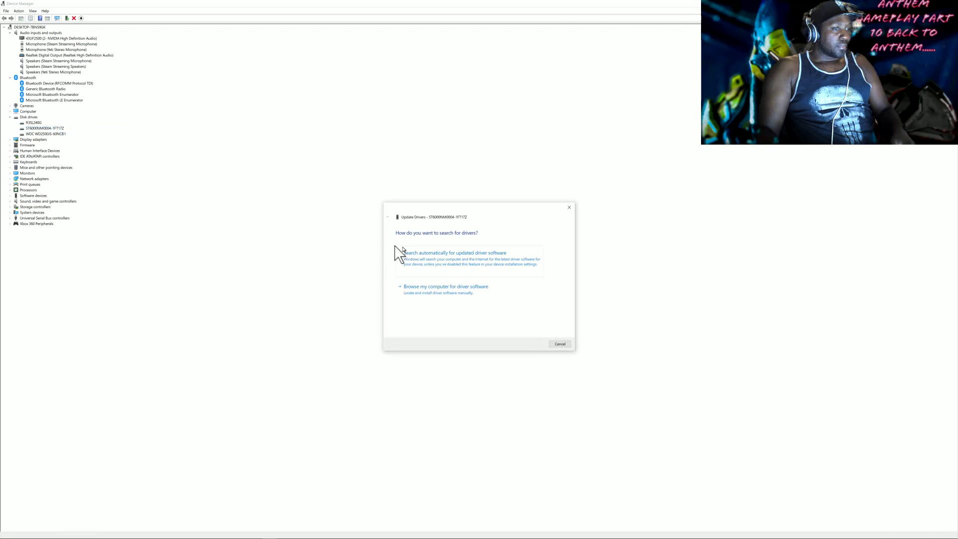
{"action": "left_click", "coordinate": [402, 251]}
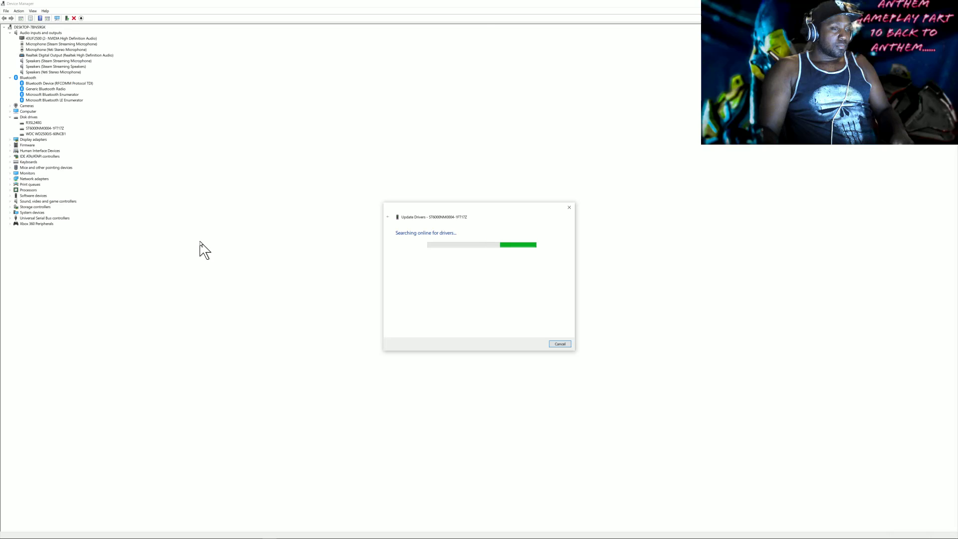
{"action": "left_click", "coordinate": [569, 207]}
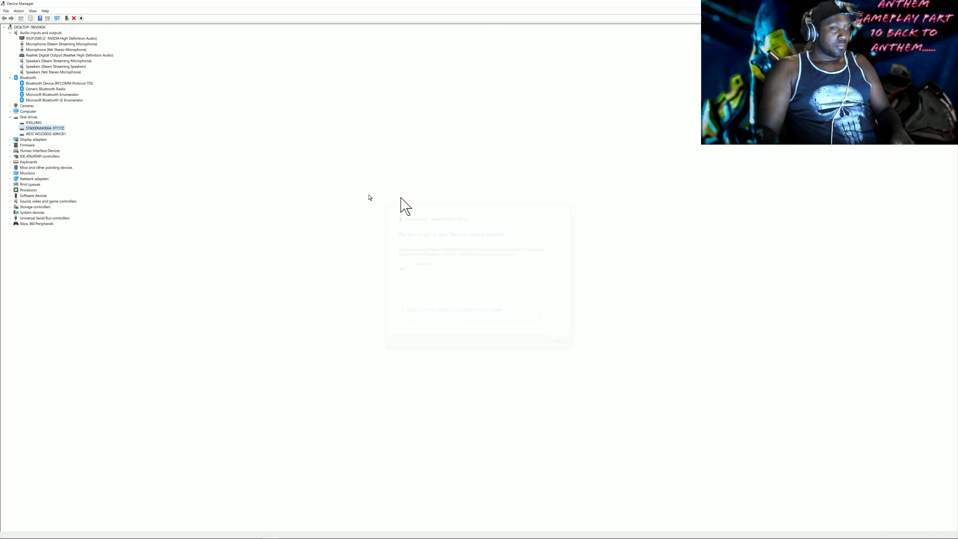
{"action": "right_click", "coordinate": [54, 134]}
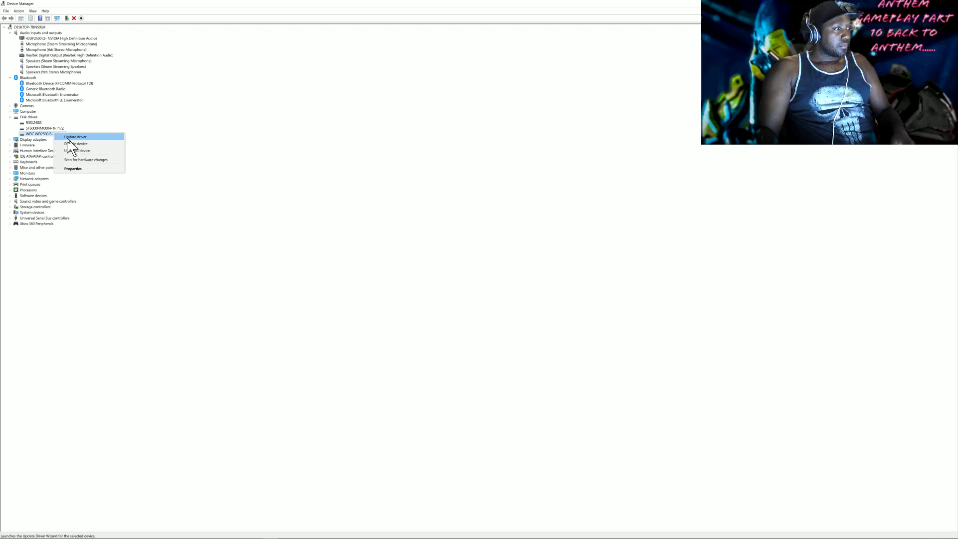
{"action": "left_click", "coordinate": [69, 137]}
{"action": "left_click", "coordinate": [457, 267]}
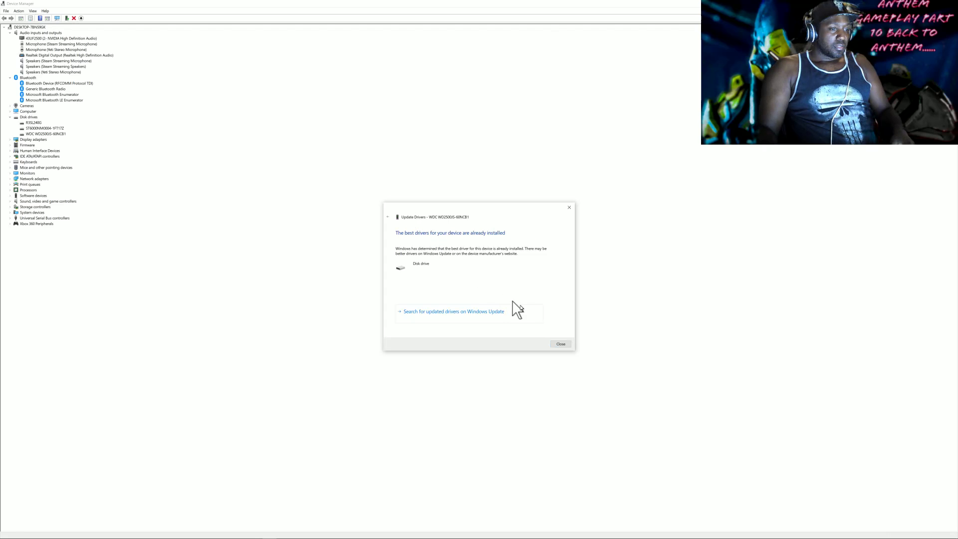
{"action": "left_click", "coordinate": [560, 344]}
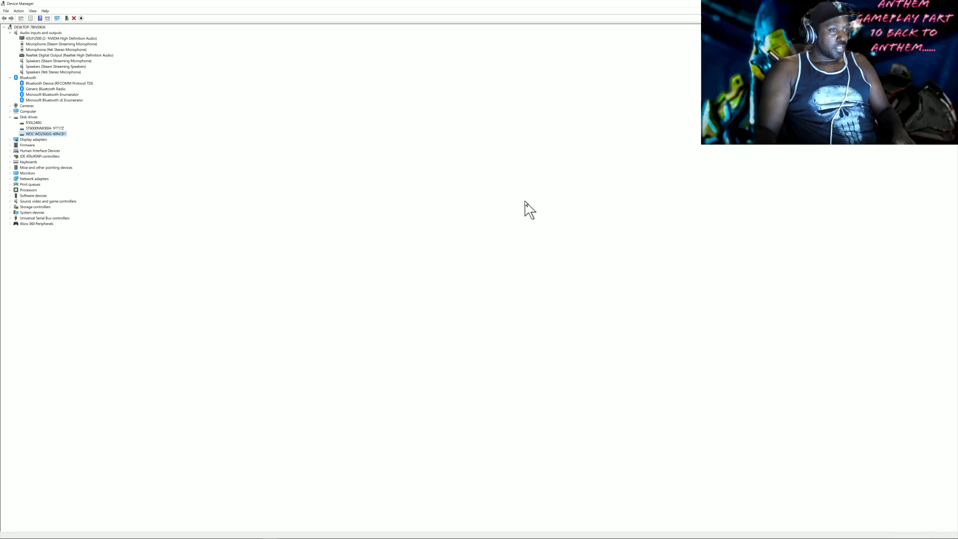
{"action": "left_click", "coordinate": [952, 3]}
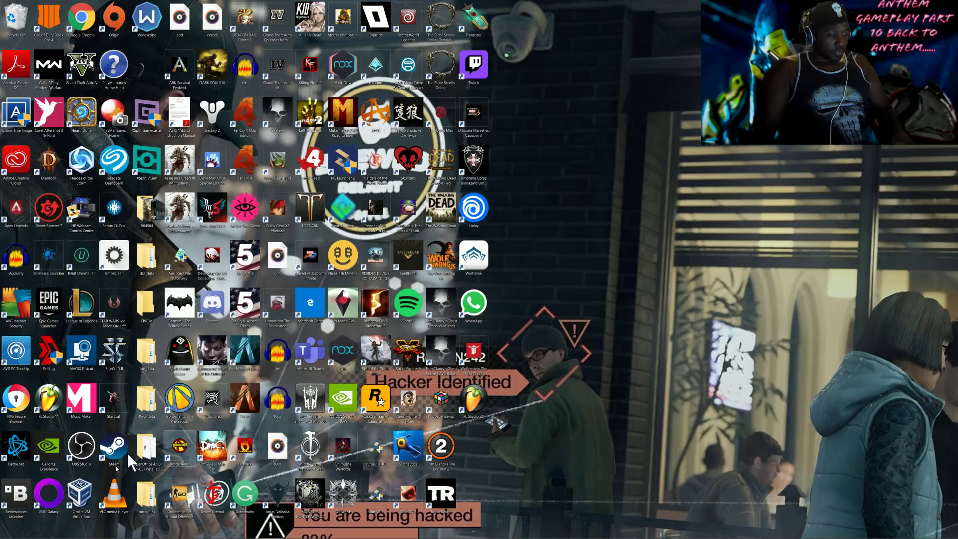
- Open File Explorer, locate the Temp folder inside the C: drive's Windows folder, and return to This PC
{"action": "double_click", "coordinate": [144, 498]}
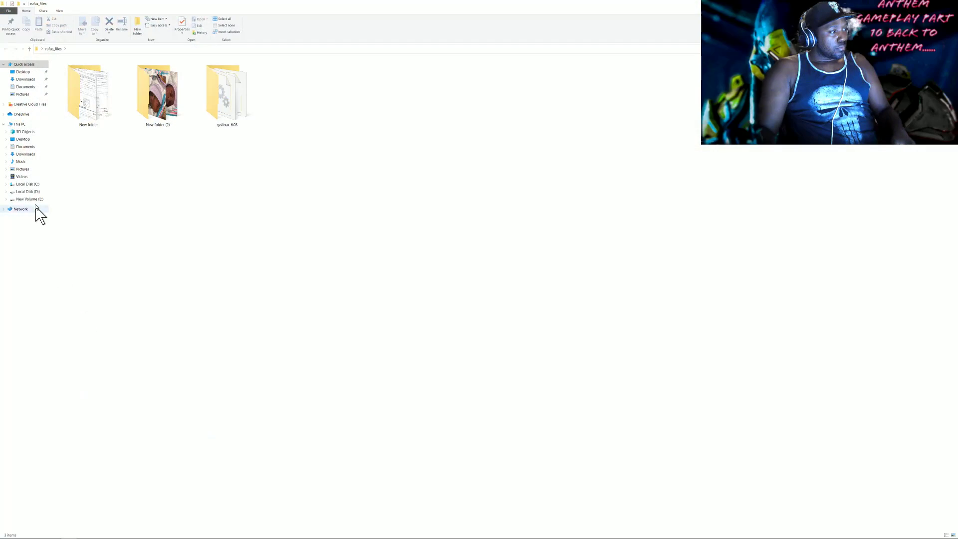
{"action": "left_click", "coordinate": [23, 169]}
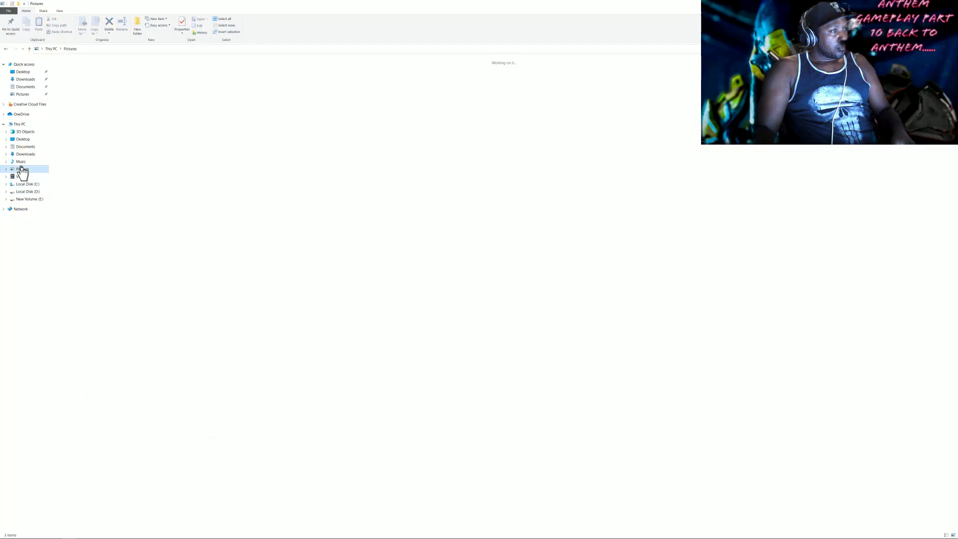
{"action": "left_click", "coordinate": [23, 125]}
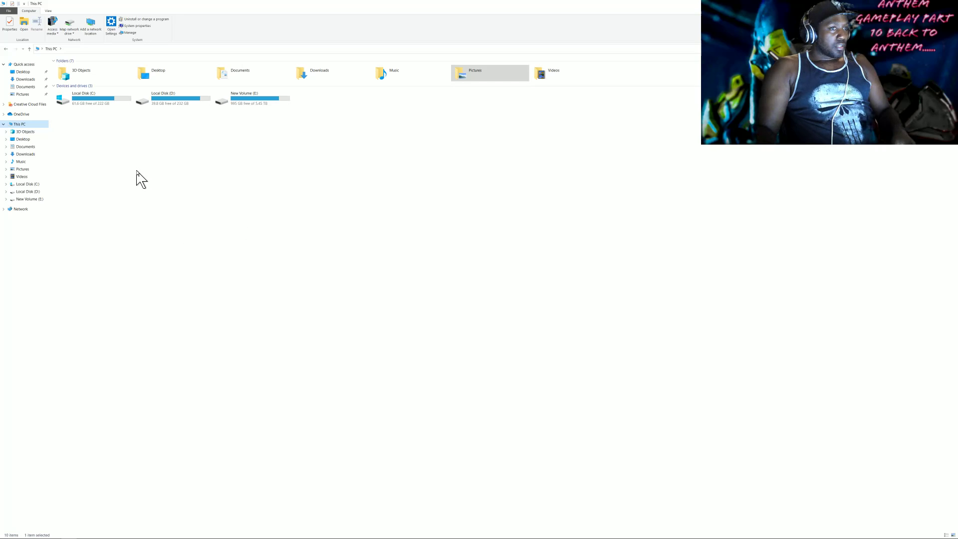
{"action": "double_click", "coordinate": [100, 104]}
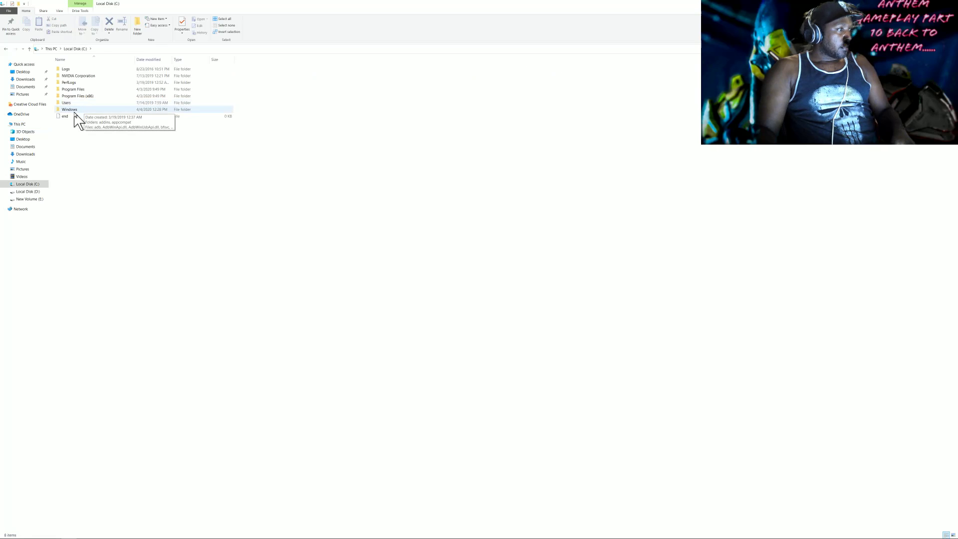
{"action": "double_click", "coordinate": [75, 113]}
{"action": "scroll", "coordinate": [102, 305], "scroll_direction": "down", "scroll_amount": 5}
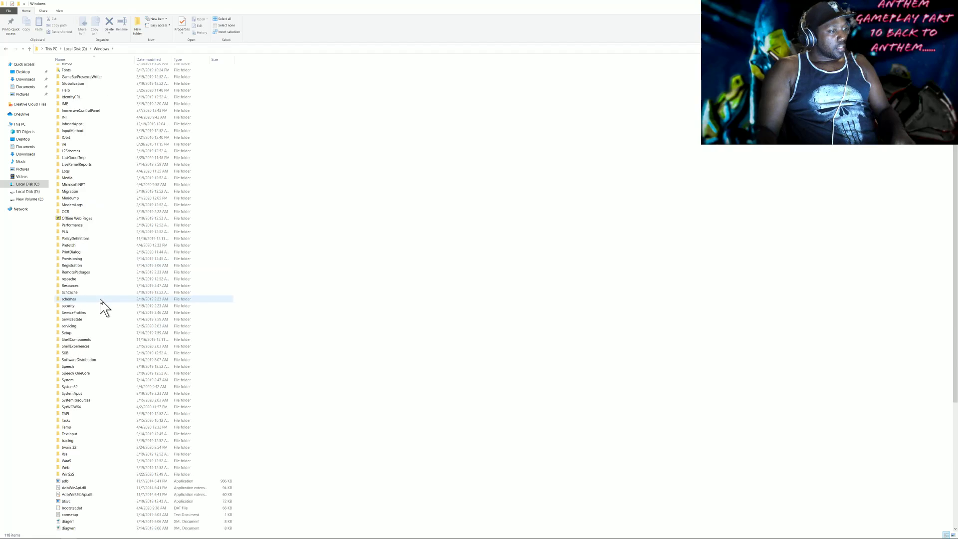
{"action": "scroll", "coordinate": [100, 301], "scroll_direction": "down", "scroll_amount": 5}
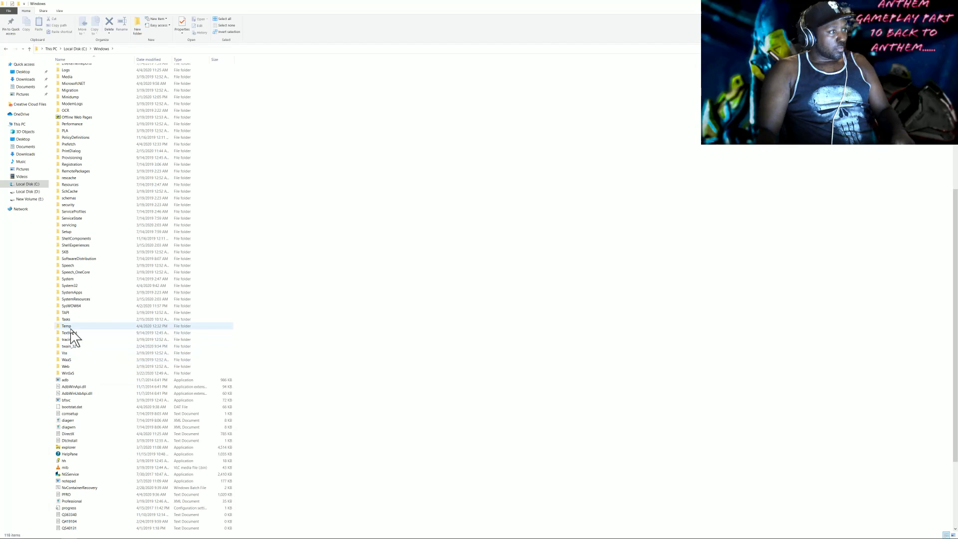
{"action": "key", "text": "alt+Up"}
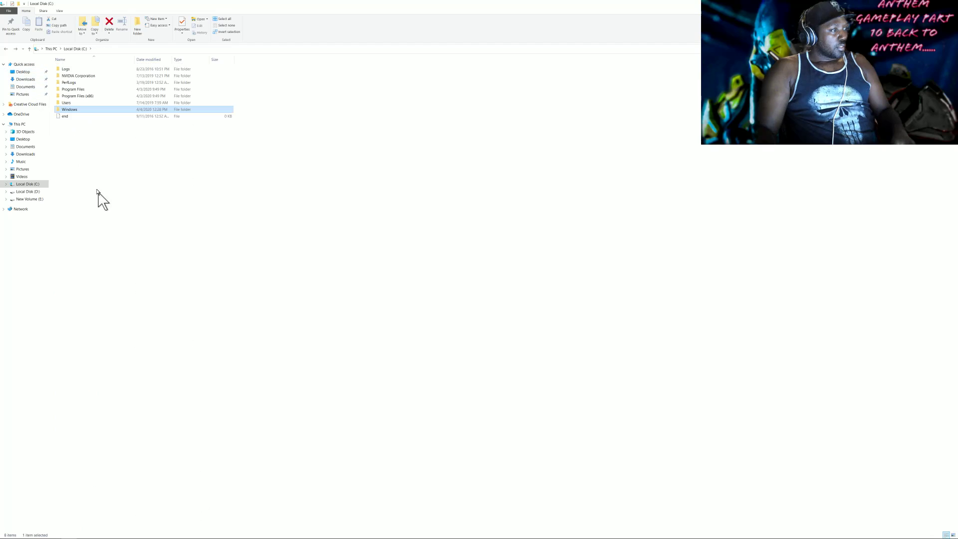
{"action": "key", "text": "alt+Up"}
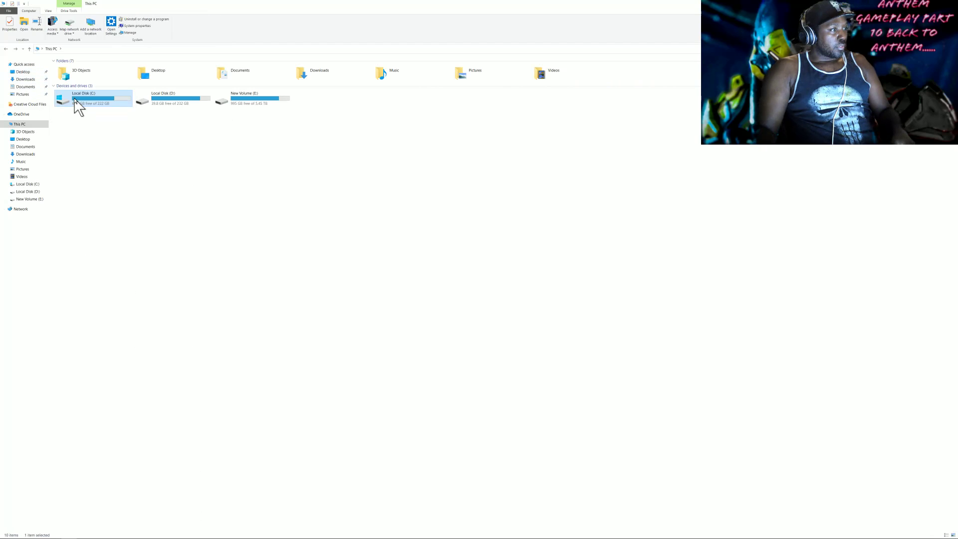
- Open the Temp folder inside C:\Windows to check for leftover temporary files, and go back to This PC
{"action": "double_click", "coordinate": [75, 102]}
{"action": "double_click", "coordinate": [73, 110]}
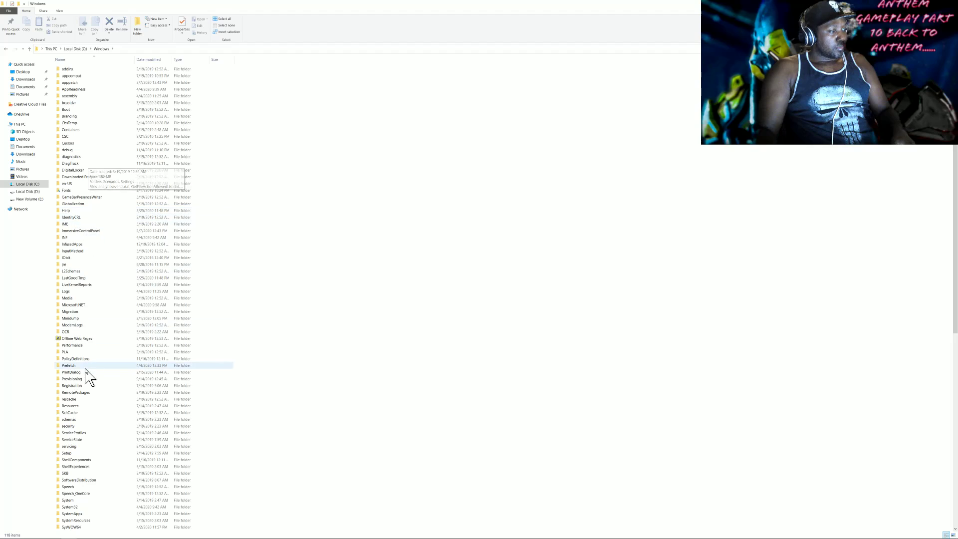
{"action": "scroll", "coordinate": [86, 378], "scroll_direction": "down", "scroll_amount": 5}
{"action": "double_click", "coordinate": [72, 432]}
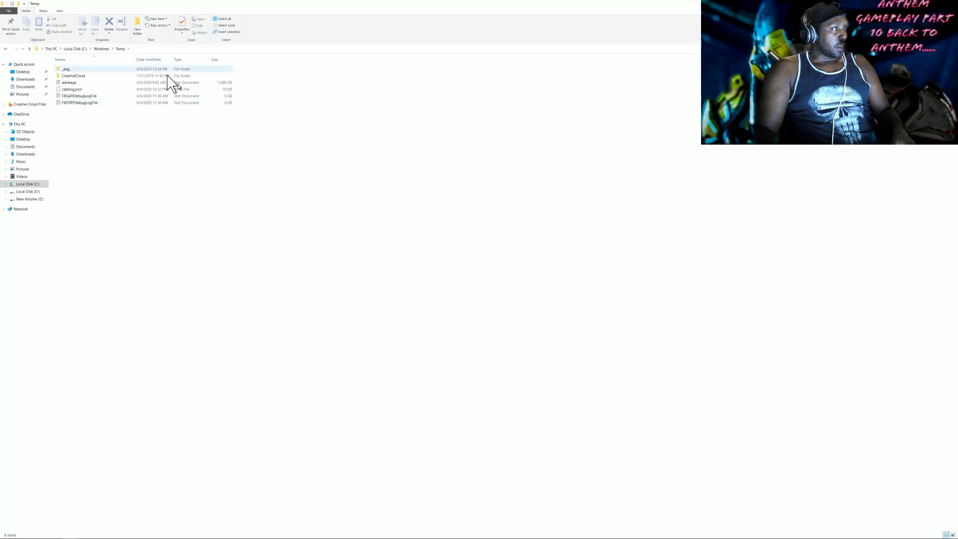
{"action": "left_click", "coordinate": [9, 50]}
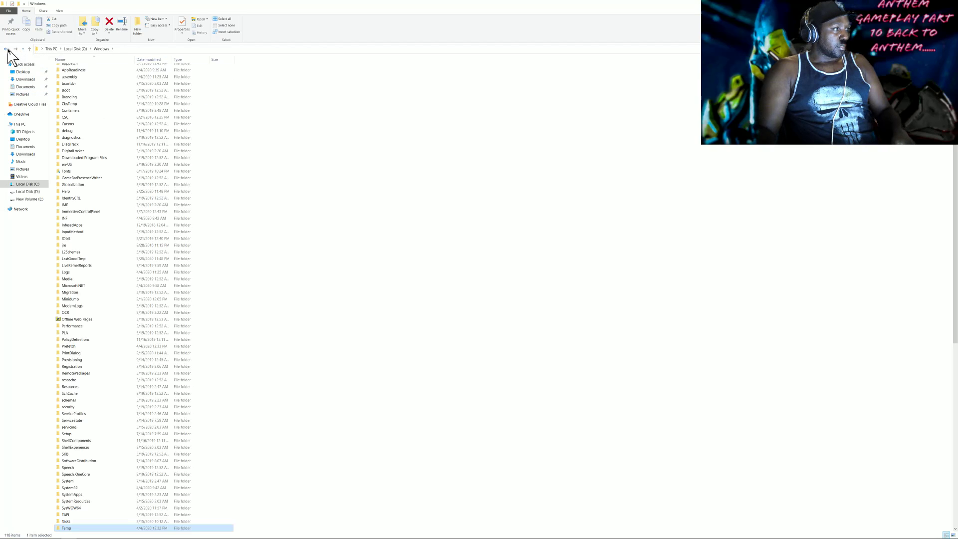
{"action": "left_click", "coordinate": [10, 50]}
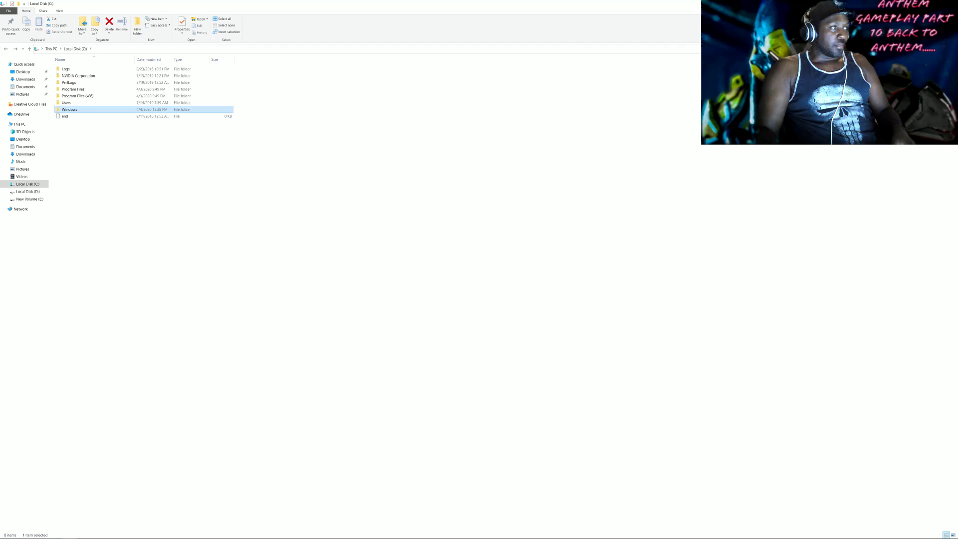
{"action": "left_click", "coordinate": [33, 126]}
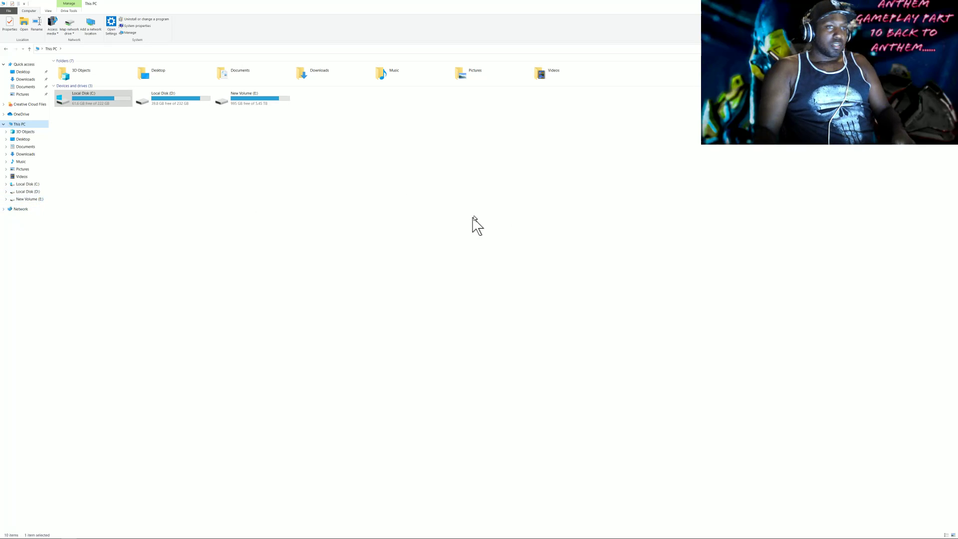
- Start mapping a network drive with drive letter W: and folder \\canystore\1234, and cancel the mapping
{"action": "right_click", "coordinate": [7, 211]}
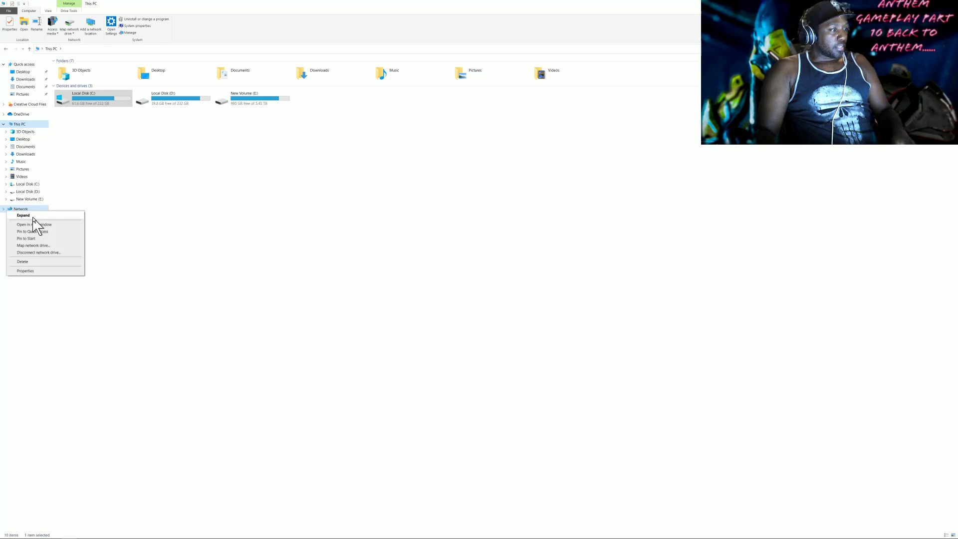
{"action": "left_click", "coordinate": [150, 215]}
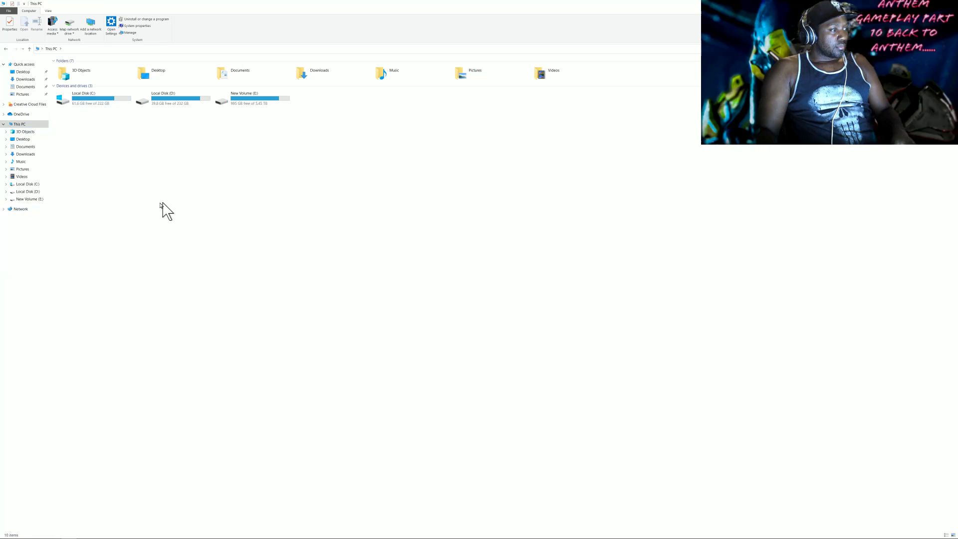
{"action": "right_click", "coordinate": [21, 210]}
{"action": "left_click", "coordinate": [68, 251]}
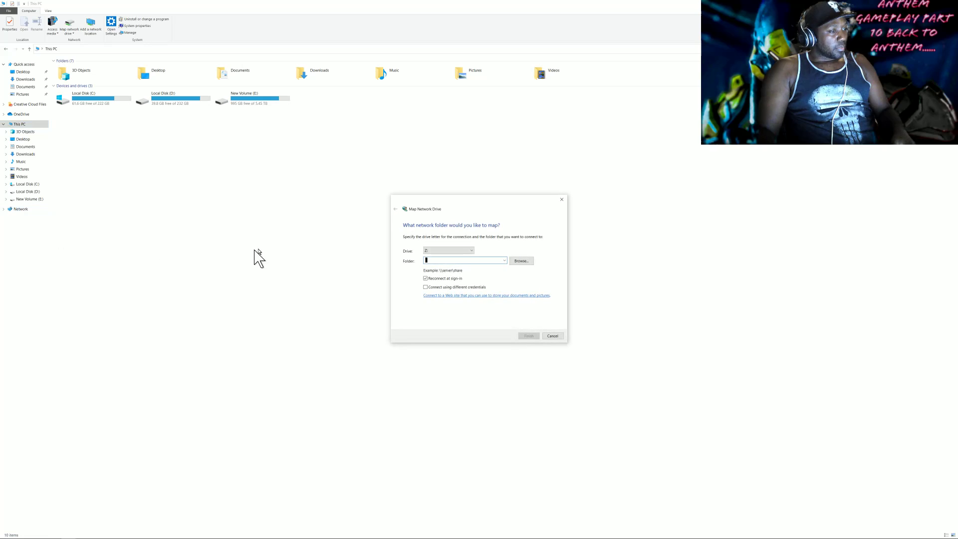
{"action": "left_click", "coordinate": [451, 252]}
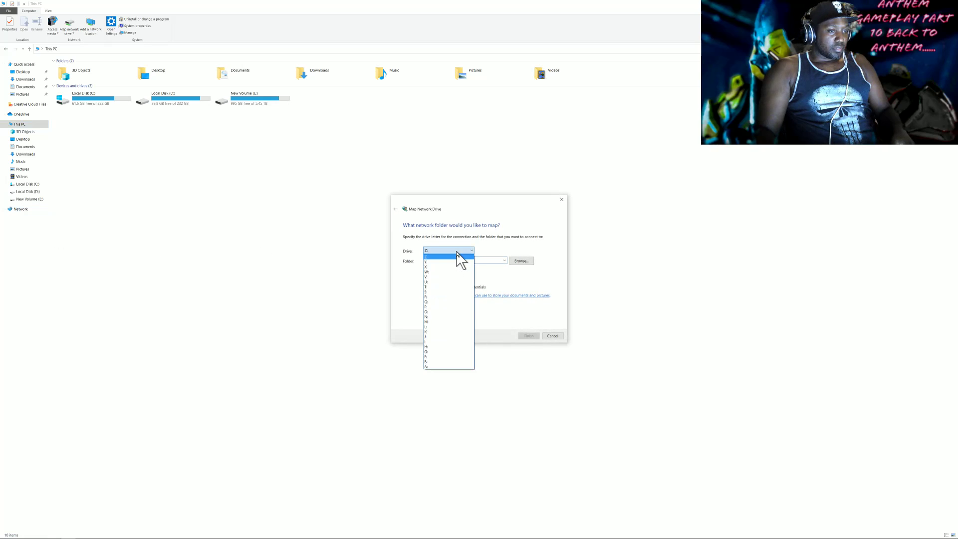
{"action": "left_click", "coordinate": [440, 272]}
{"action": "left_click", "coordinate": [453, 261]}
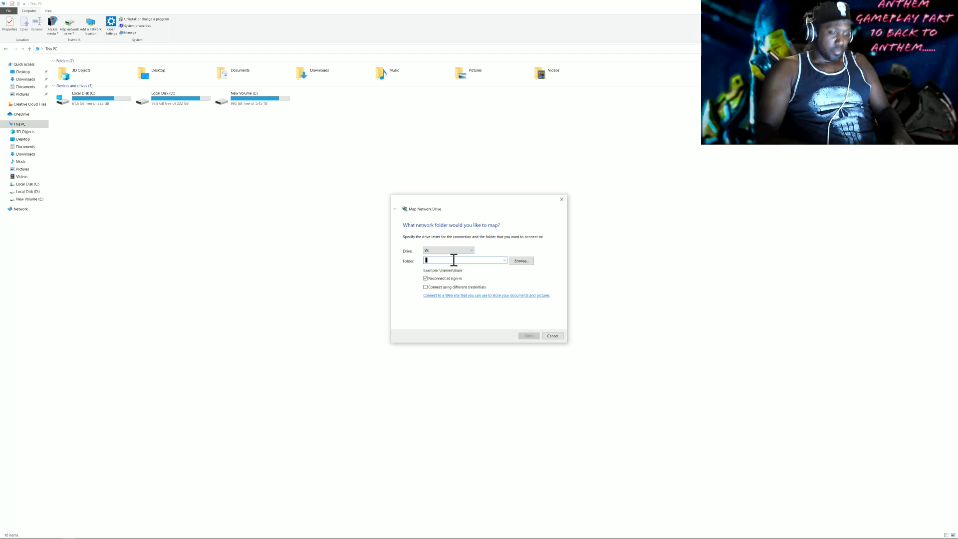
{"action": "type", "text": "\\\\canystore\\1234"}
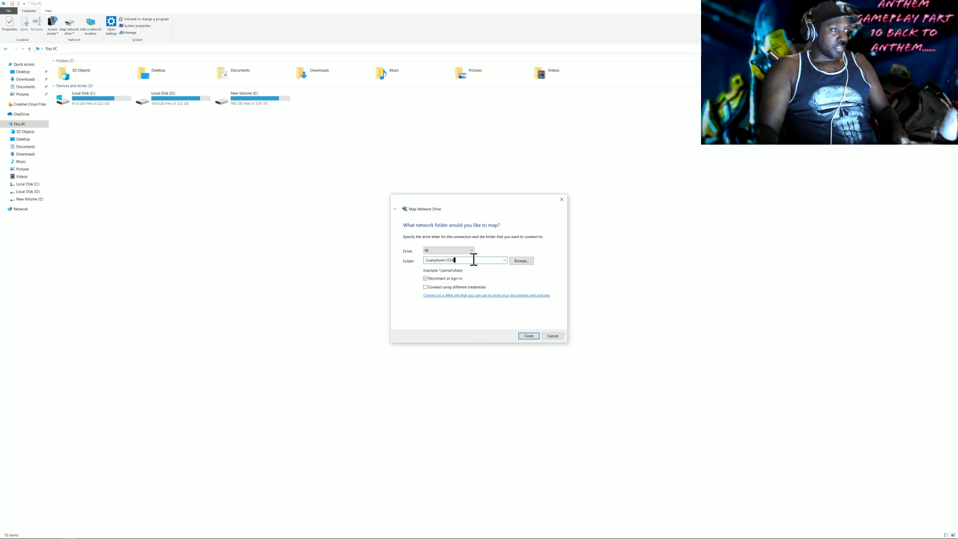
{"action": "left_click", "coordinate": [552, 336]}
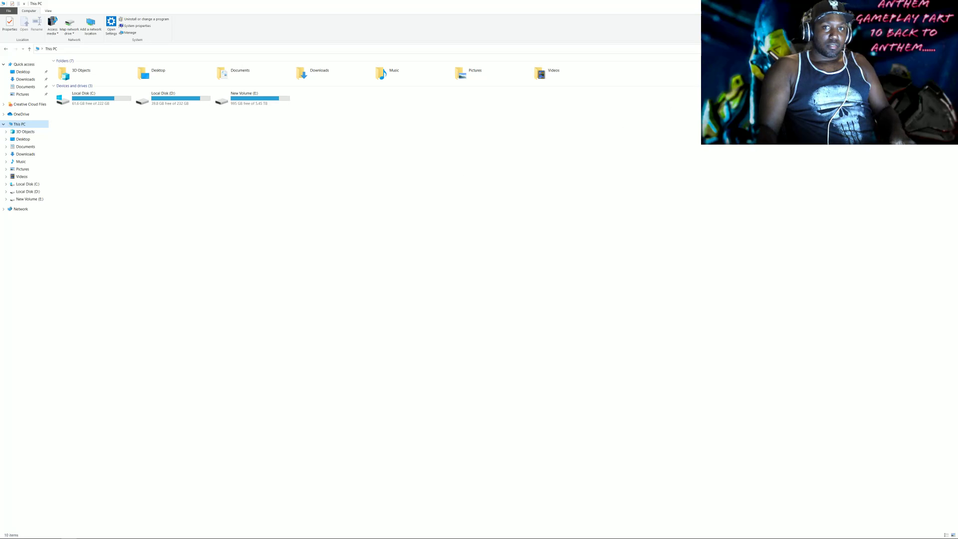
- Return to the desktop and empty the Recycle Bin, permanently deleting all its items
{"action": "key", "text": "alt+F4"}
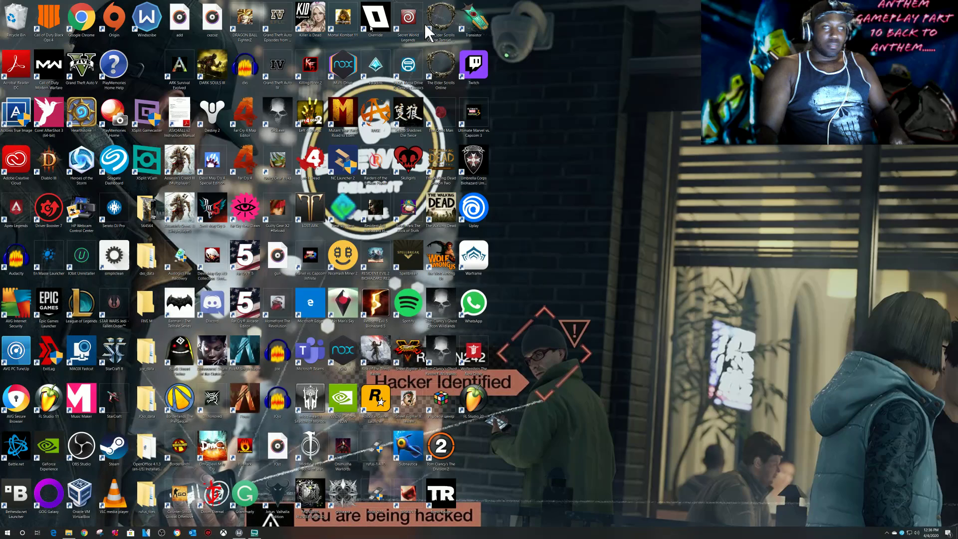
{"action": "right_click", "coordinate": [14, 22]}
{"action": "left_click", "coordinate": [29, 33]}
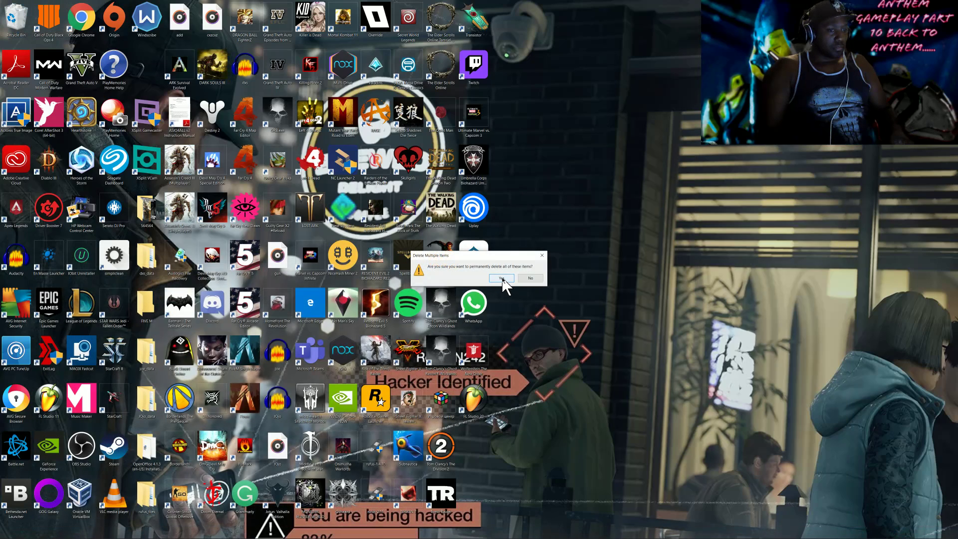
{"action": "left_click", "coordinate": [463, 256]}
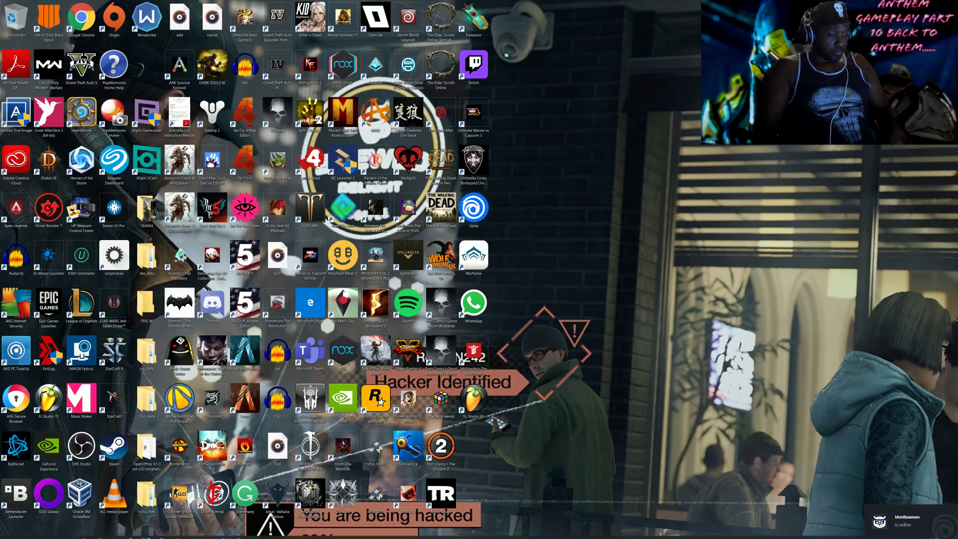
- Return to This PC in File Explorer and refresh the view to check the free space on the C: drive
{"action": "left_click", "coordinate": [68, 532]}
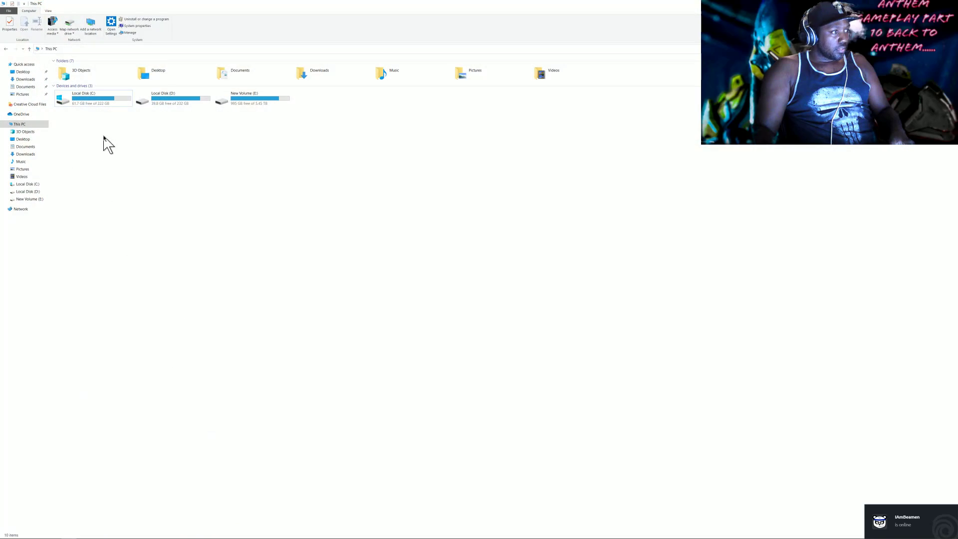
{"action": "right_click", "coordinate": [104, 136]}
{"action": "left_click", "coordinate": [127, 163]}
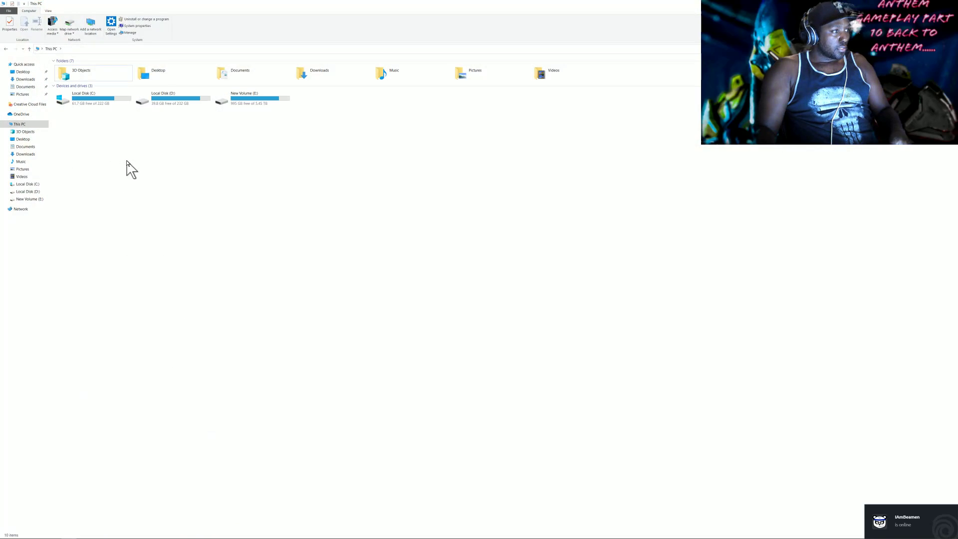